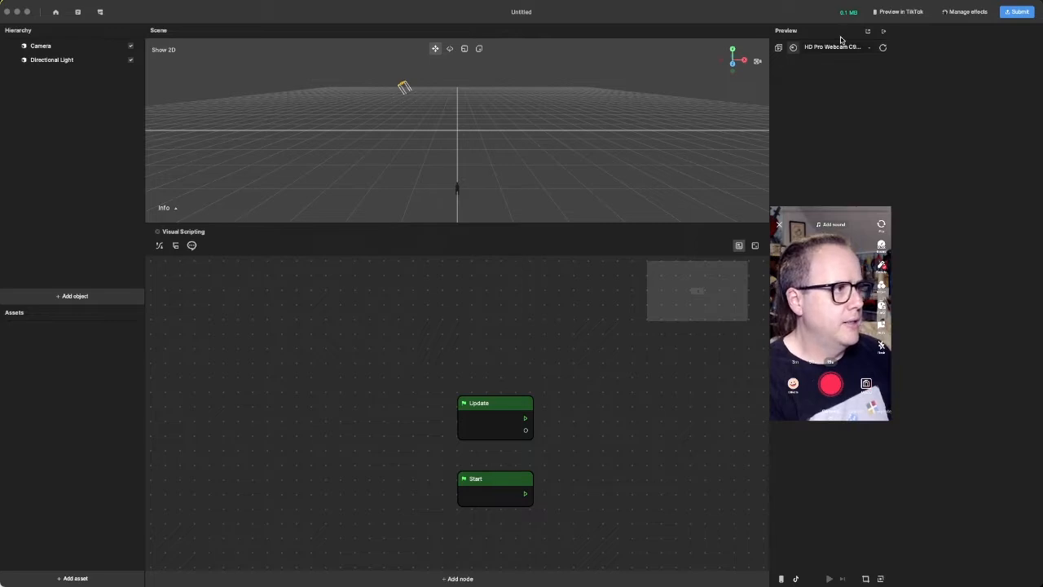
- Switch the preview from the webcam to the sample face video Nodding (Person 3)
{"action": "left_click", "coordinate": [778, 48]}
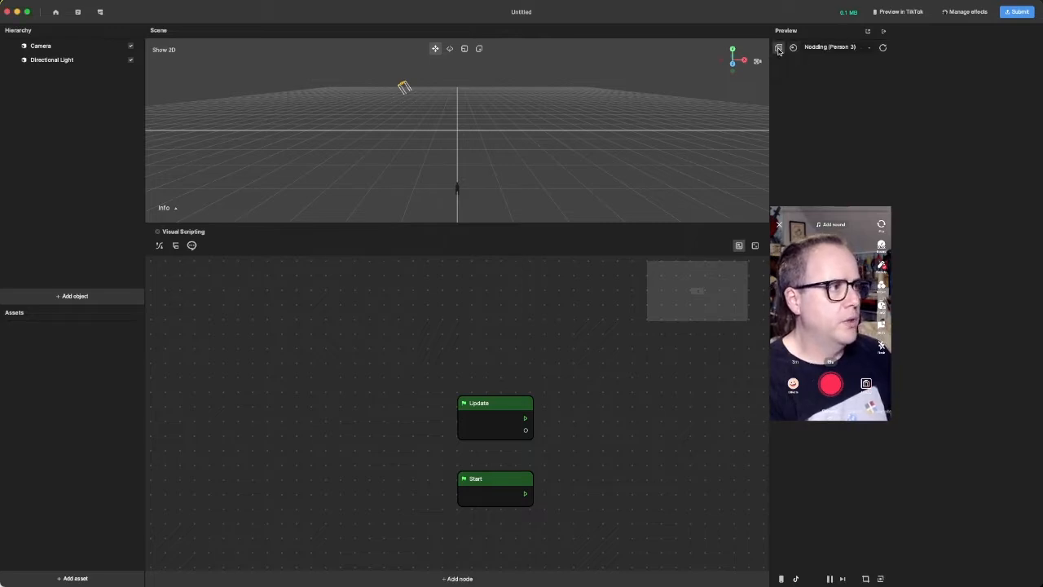
{"action": "left_click", "coordinate": [856, 48]}
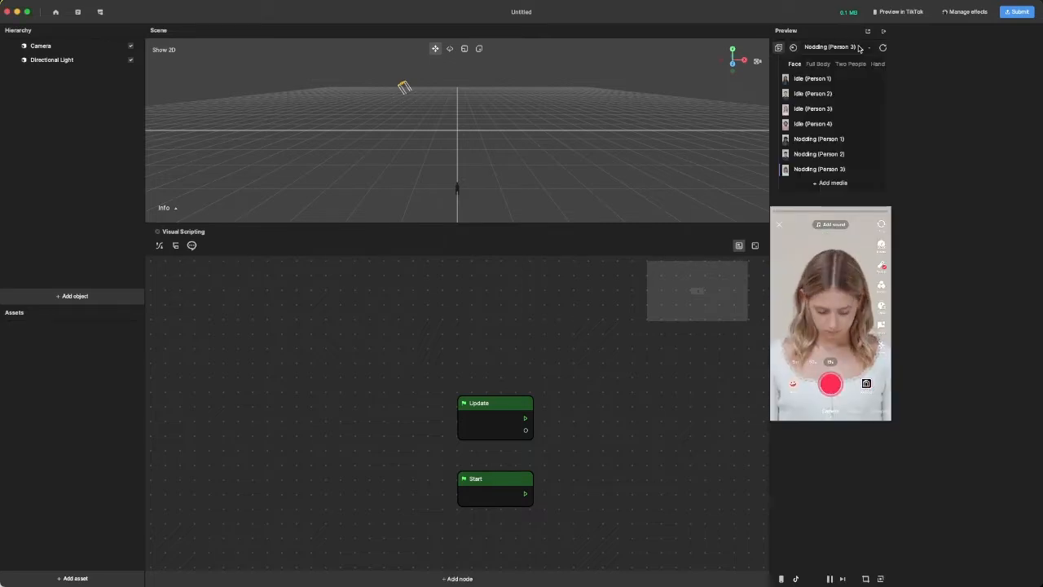
{"action": "mouse_move", "coordinate": [840, 160]}
{"action": "scroll", "coordinate": [841, 160], "scroll_direction": "down", "scroll_amount": 2}
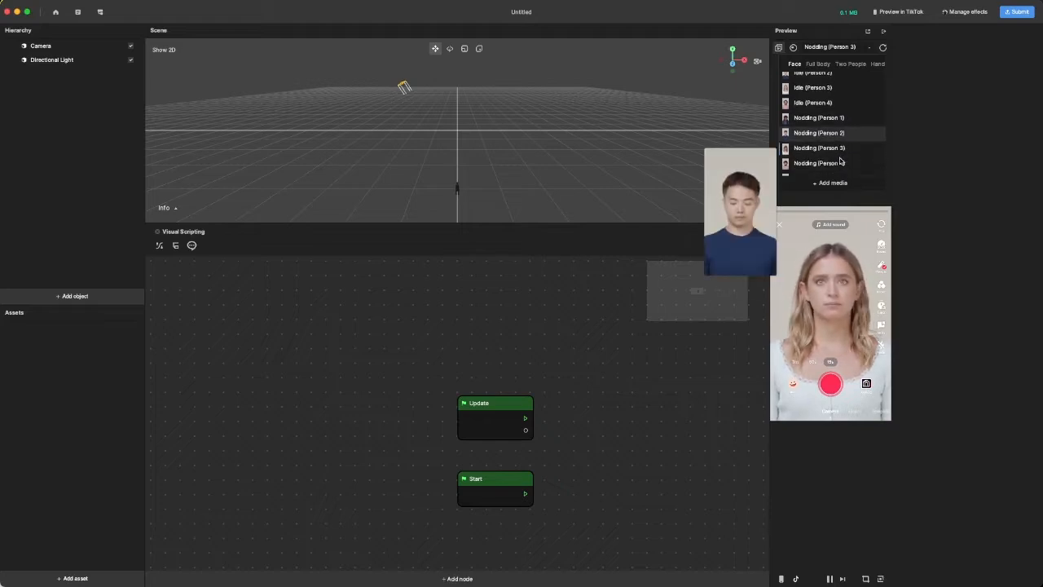
{"action": "left_click", "coordinate": [833, 150]}
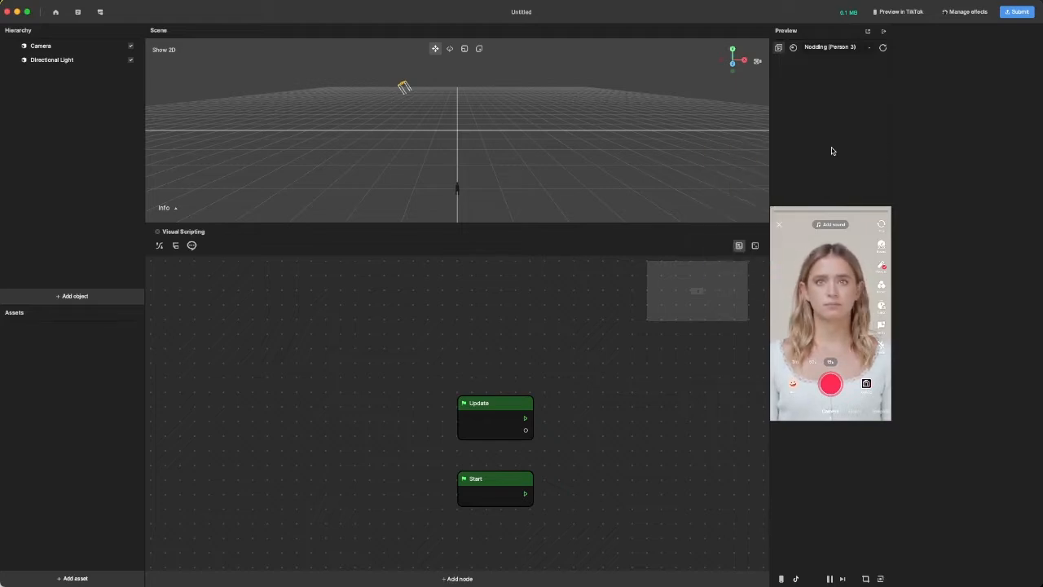
- Preview the two-people sample video Open Mouth (Group 2), and return the preview to the live webcam feed
{"action": "left_click", "coordinate": [862, 48]}
{"action": "left_click", "coordinate": [851, 64]}
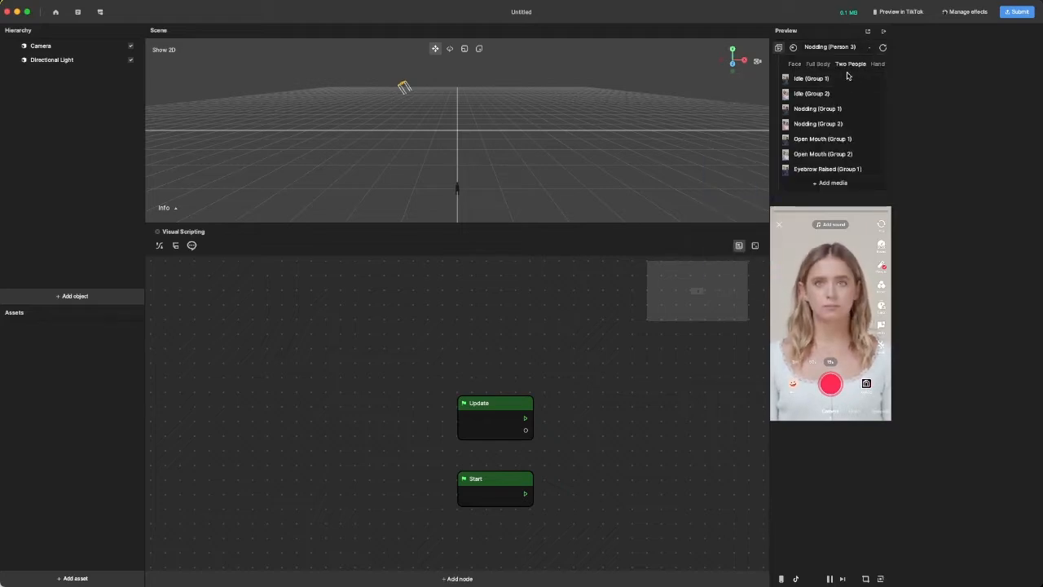
{"action": "left_click", "coordinate": [839, 154]}
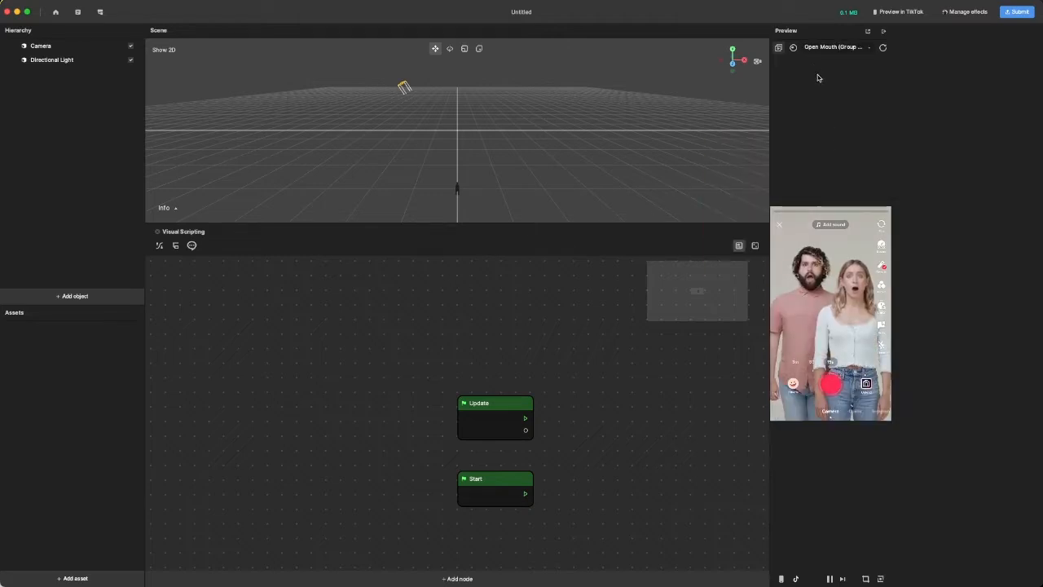
{"action": "left_click", "coordinate": [793, 48]}
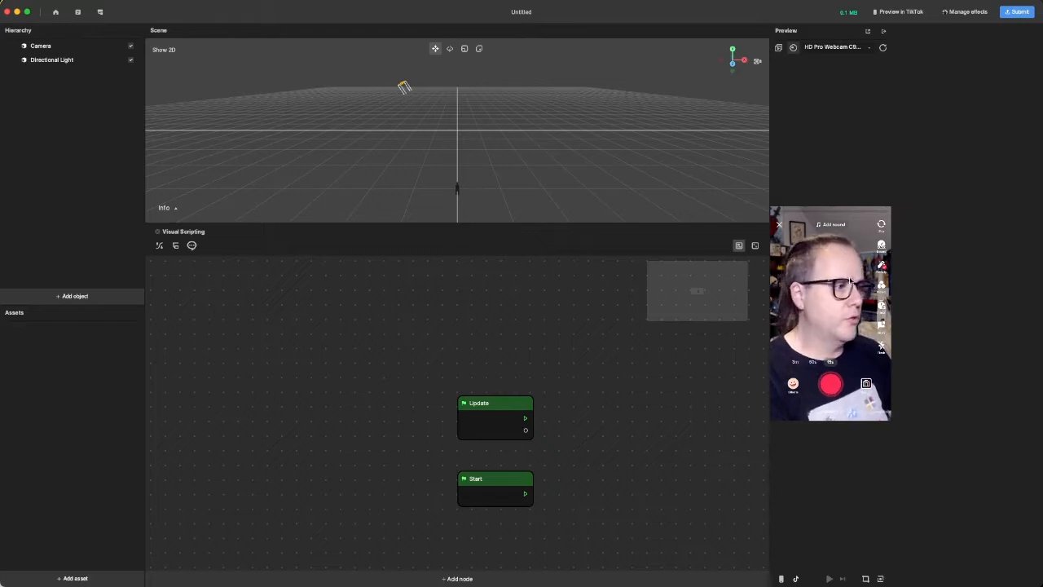
- Hide the minimap in the visual scripting graph
{"action": "left_click", "coordinate": [503, 411]}
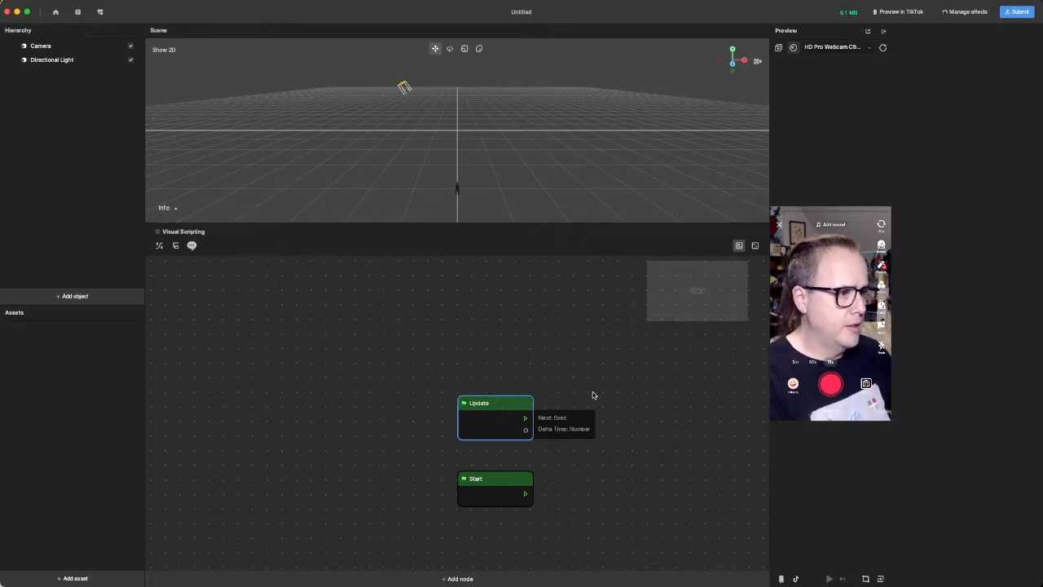
{"action": "left_click", "coordinate": [302, 361]}
{"action": "middle_click_drag", "start_coordinate": [692, 453], "coordinate": [675, 449]}
{"action": "scroll", "coordinate": [675, 448], "scroll_direction": "right", "scroll_amount": 5}
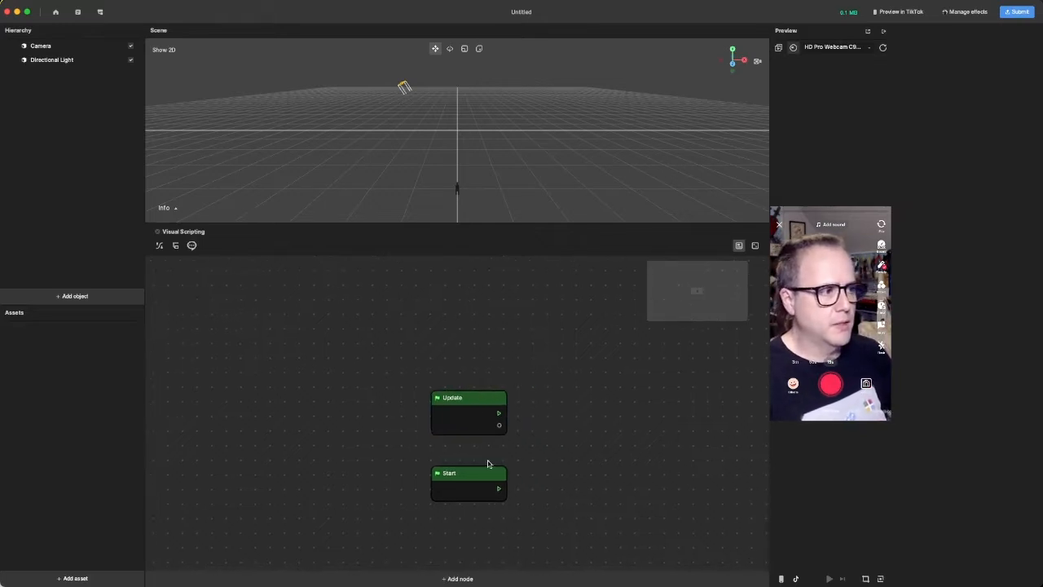
{"action": "left_click", "coordinate": [738, 245]}
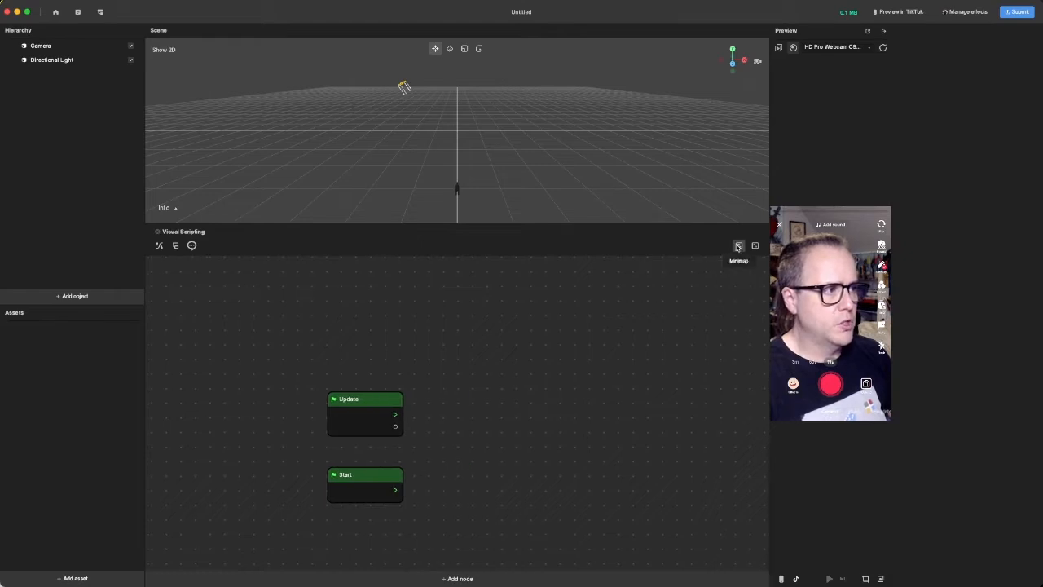
- Add a Screen Tap event node to the visual scripting graph and place it above the Update node
{"action": "right_click", "coordinate": [516, 412]}
{"action": "left_click", "coordinate": [544, 421]}
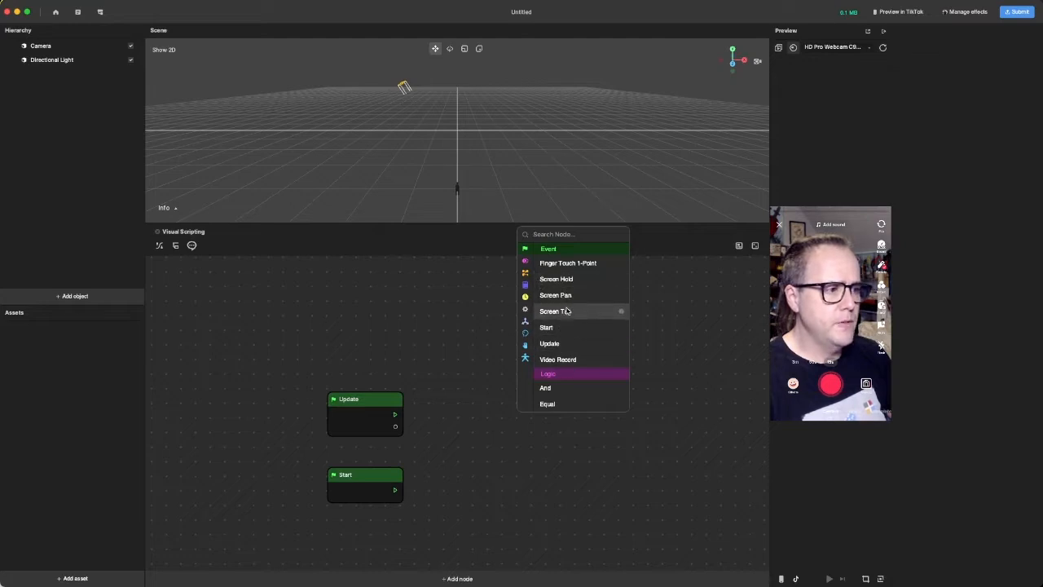
{"action": "left_click", "coordinate": [562, 311]}
{"action": "left_click_drag", "start_coordinate": [553, 420], "coordinate": [409, 314]}
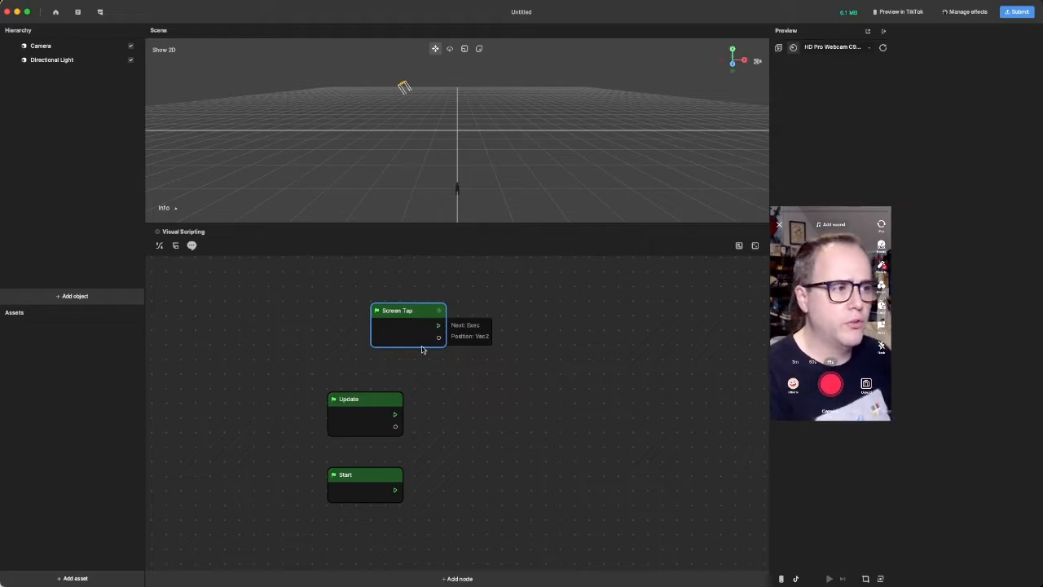
- Delete the Screen Tap, Update and Start nodes, and enlarge the scene view above the graph
{"action": "key", "text": "BackSpace"}
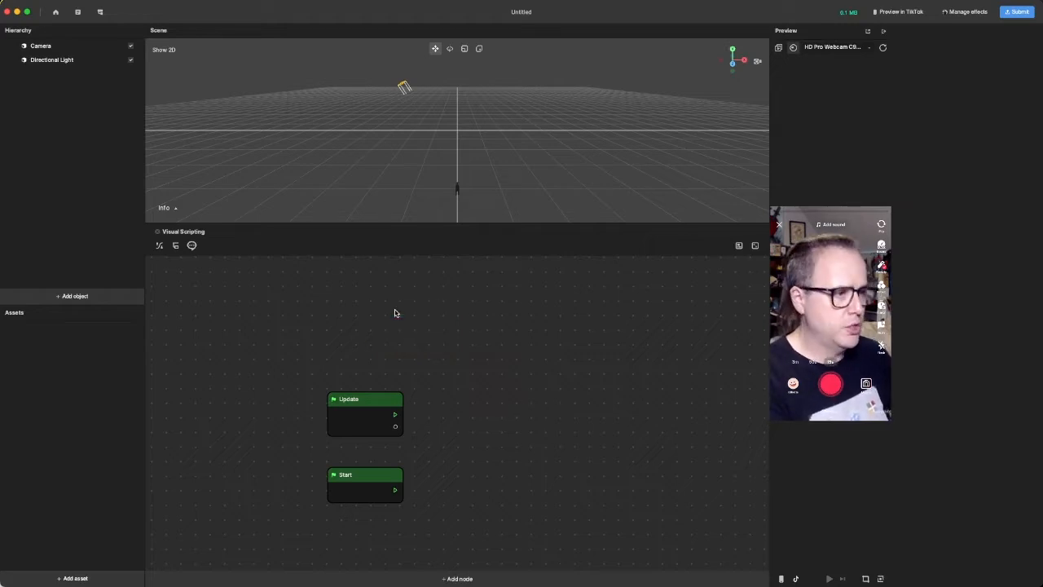
{"action": "left_click", "coordinate": [374, 414]}
{"action": "key", "text": "BackSpace"}
{"action": "left_click", "coordinate": [364, 486]}
{"action": "key", "text": "BackSpace"}
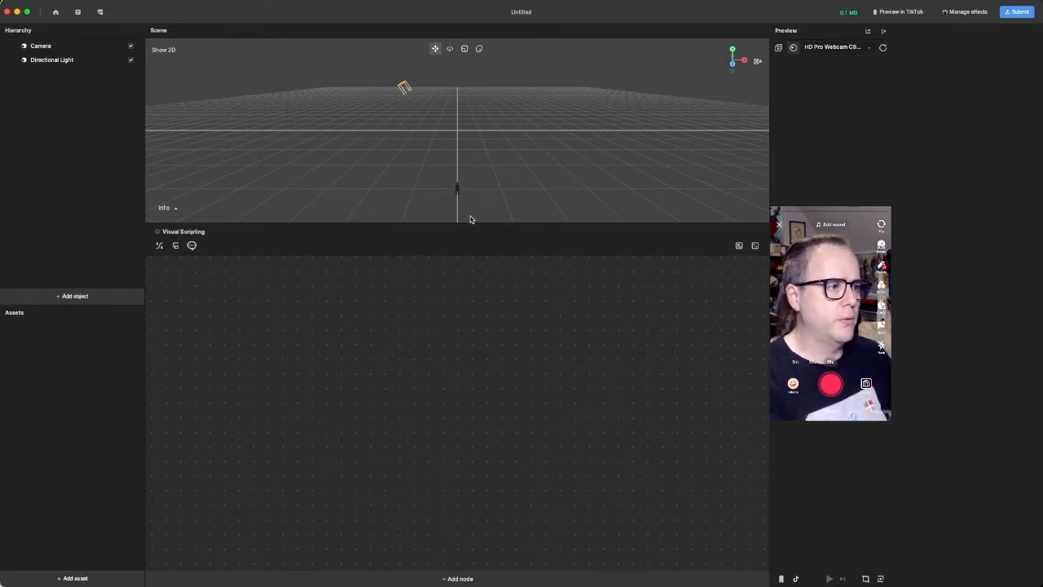
{"action": "left_click_drag", "start_coordinate": [470, 228], "coordinate": [479, 367]}
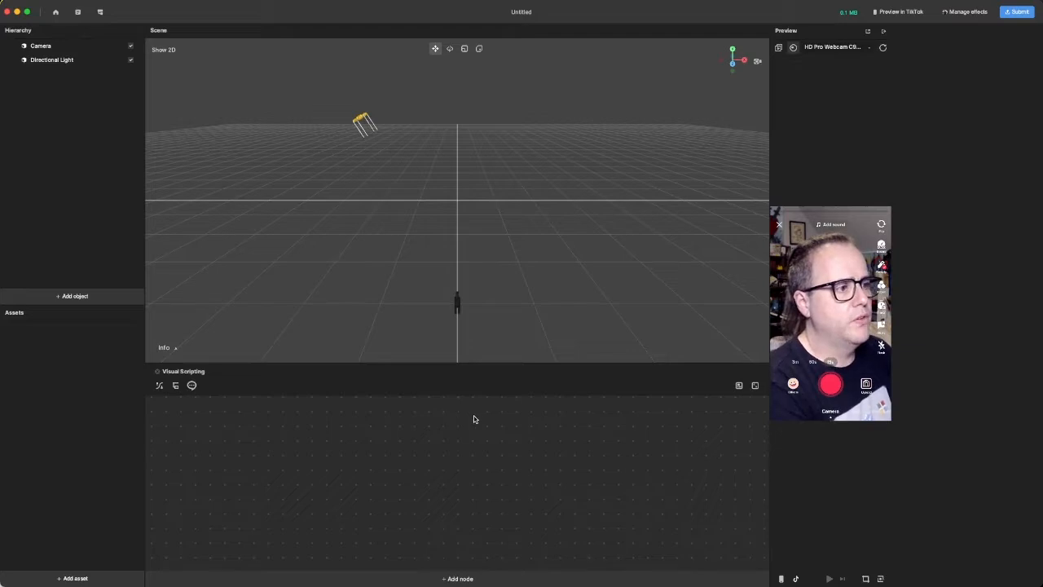
- Examine the properties of the Camera and Directional Light objects
{"action": "left_click", "coordinate": [48, 47]}
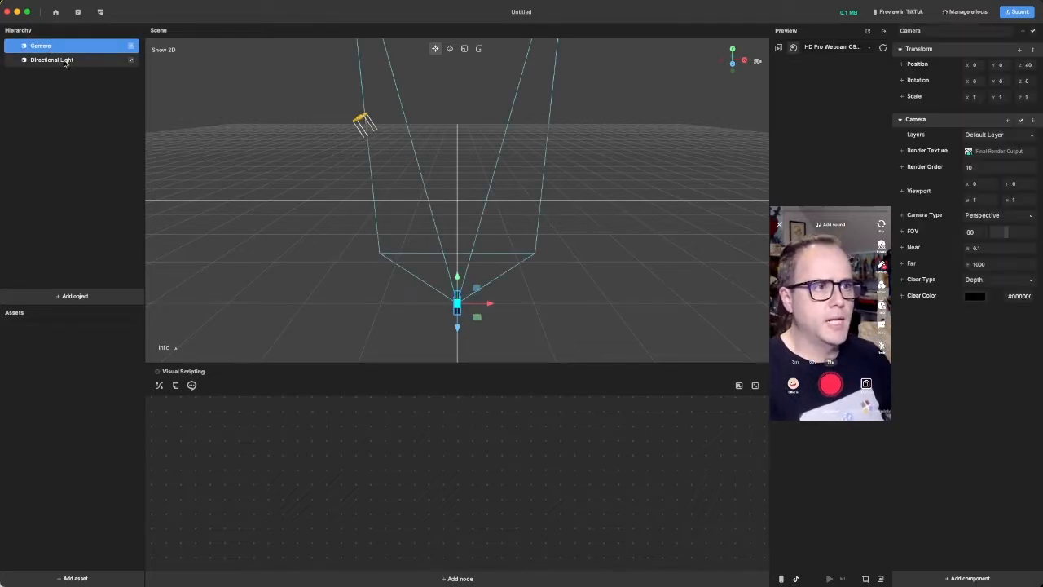
{"action": "left_click", "coordinate": [69, 63]}
{"action": "left_click", "coordinate": [71, 176]}
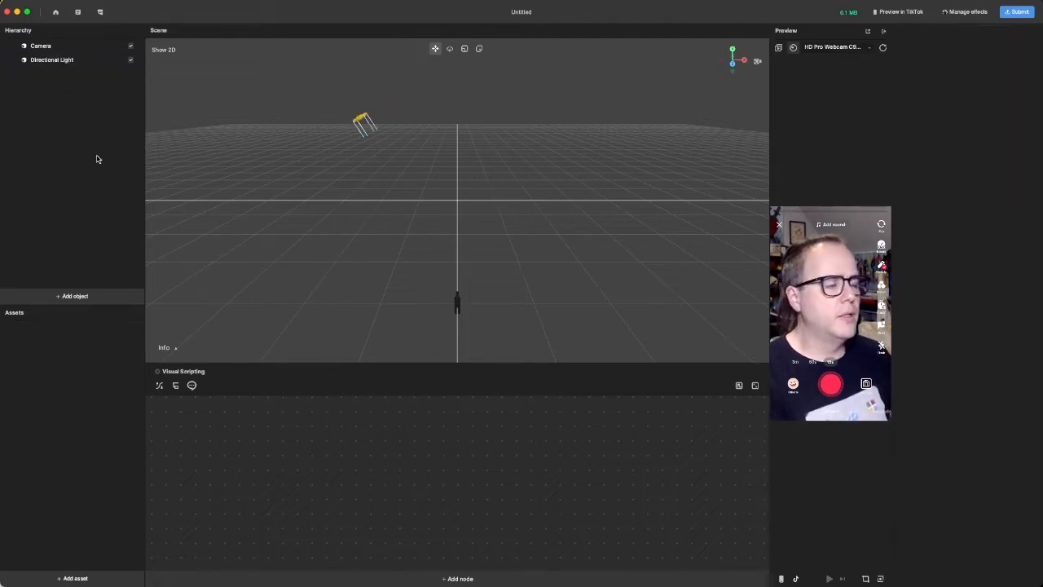
- Add an AR Head Tracker object to the scene and check its face anchor options
{"action": "right_click", "coordinate": [96, 158]}
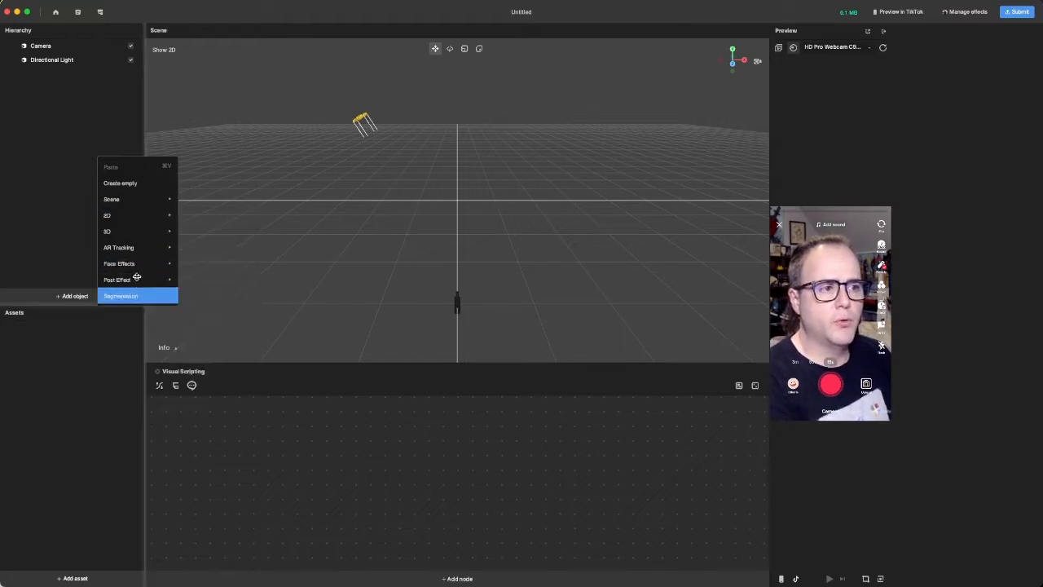
{"action": "mouse_move", "coordinate": [134, 247]}
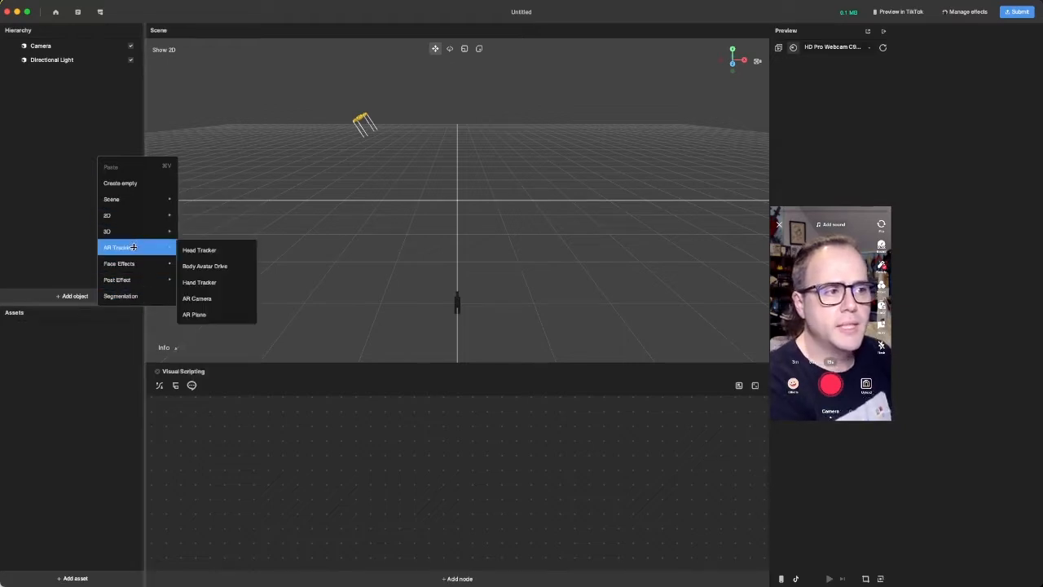
{"action": "left_click", "coordinate": [216, 254]}
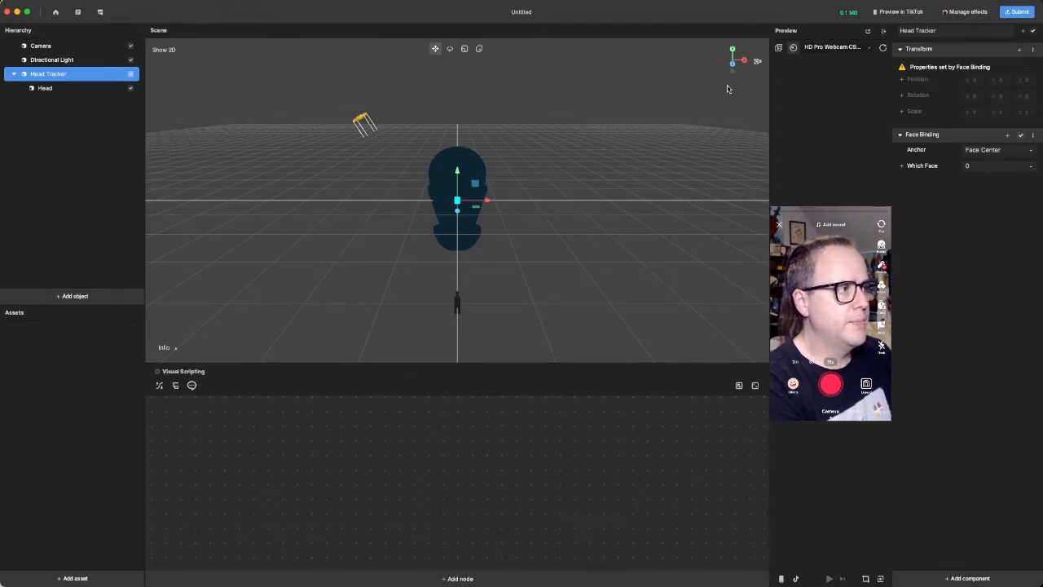
{"action": "left_click", "coordinate": [995, 151]}
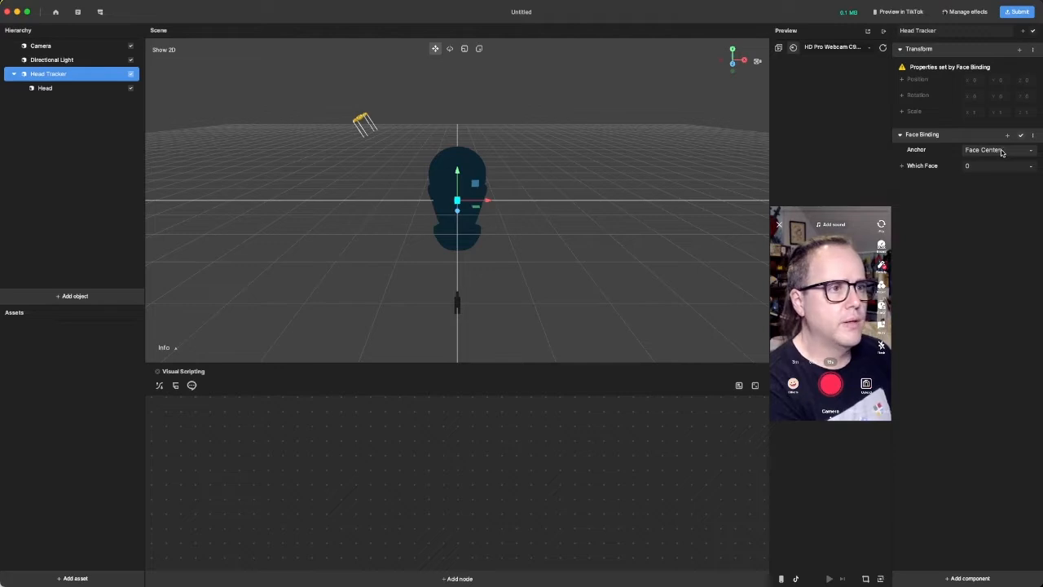
{"action": "left_click", "coordinate": [999, 151]}
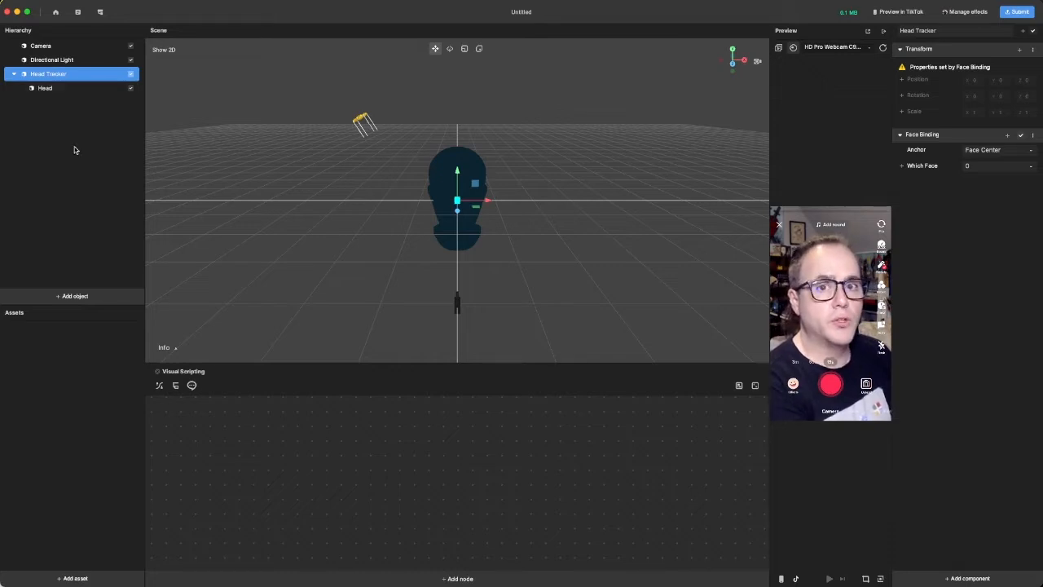
- Add a 3D plane and nest it under the Head object of the Head Tracker
{"action": "left_click", "coordinate": [60, 92]}
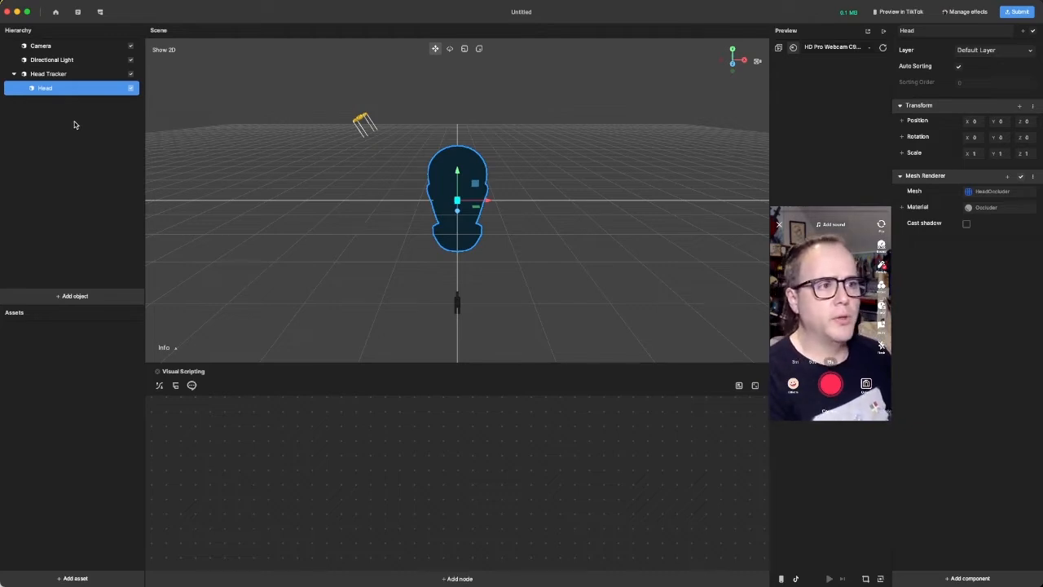
{"action": "right_click", "coordinate": [60, 127]}
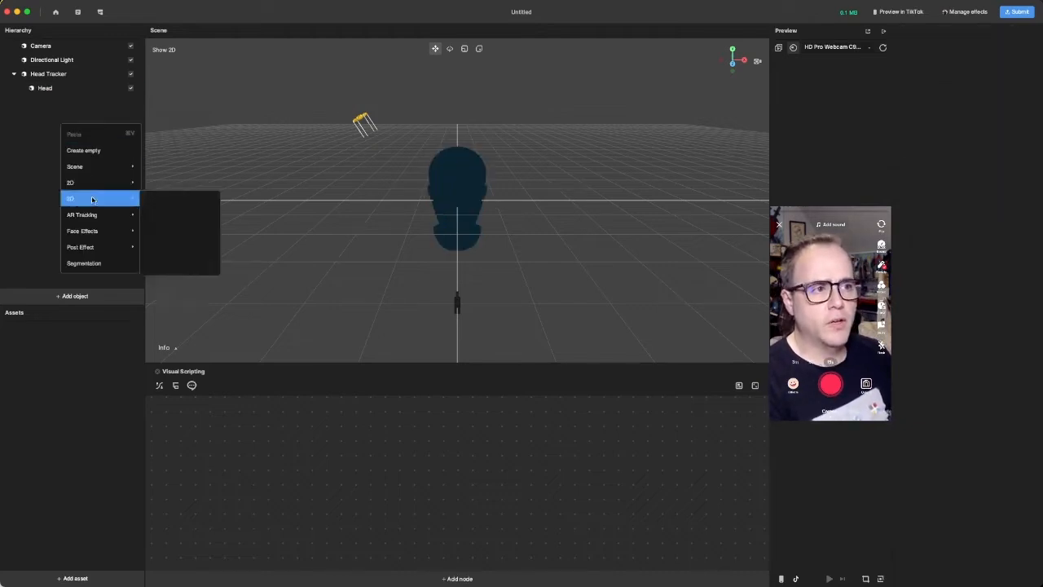
{"action": "mouse_move", "coordinate": [98, 202]}
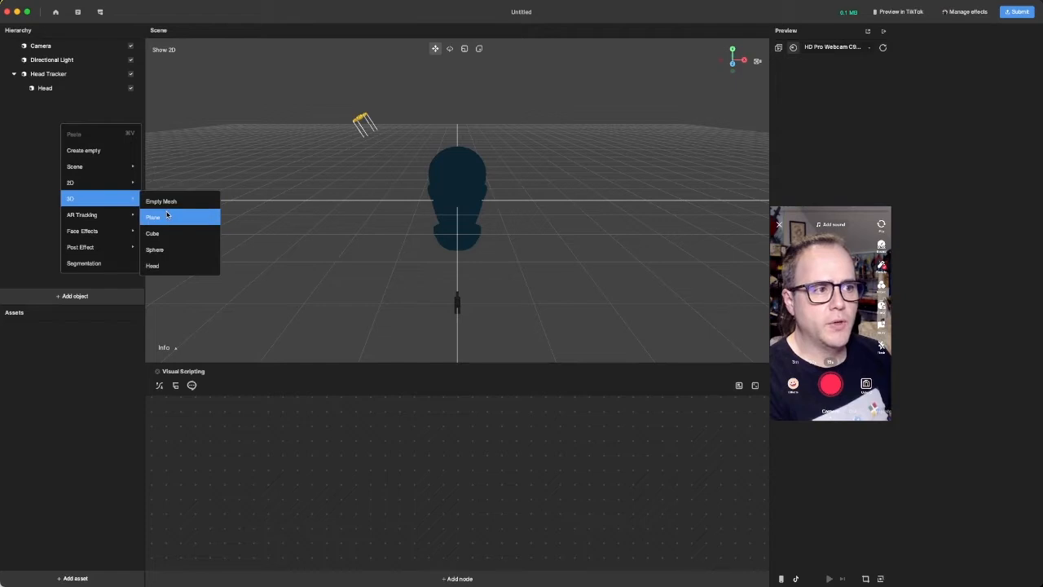
{"action": "left_click", "coordinate": [154, 216]}
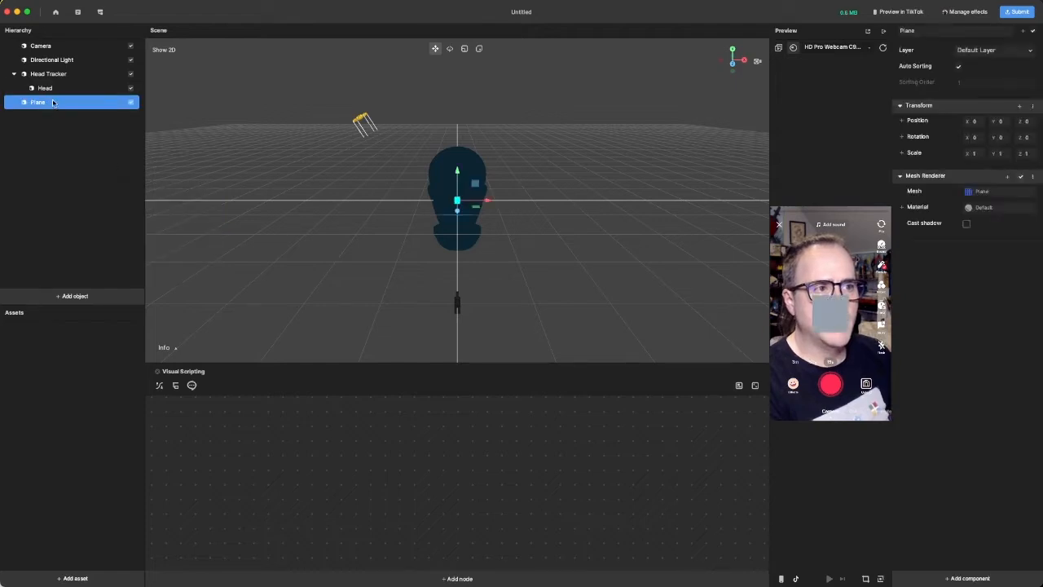
{"action": "left_click_drag", "start_coordinate": [52, 102], "coordinate": [60, 89]}
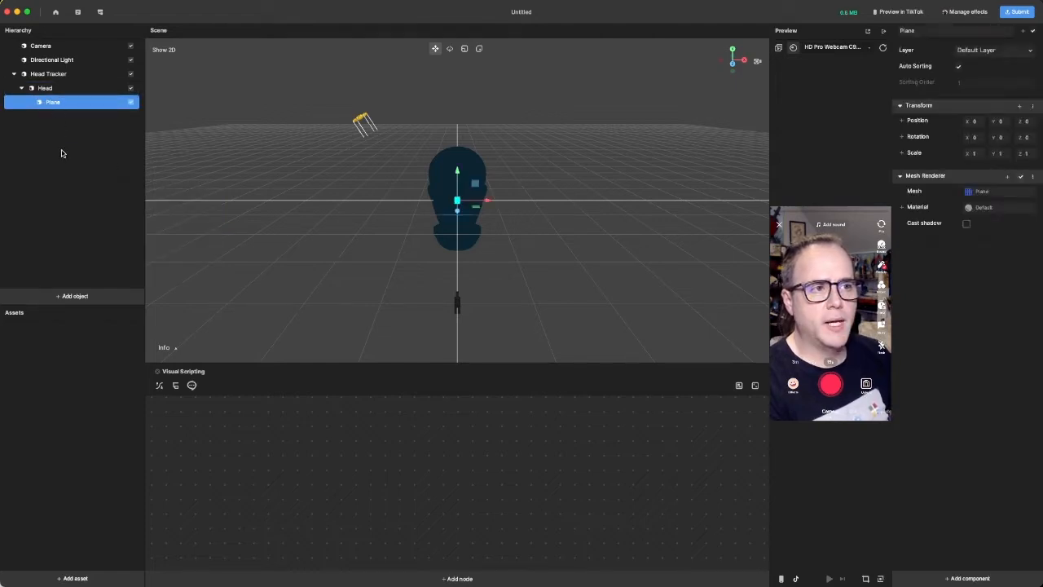
- Move the plane forward in front of the head, to a Z position of about 5.94
{"action": "double_click", "coordinate": [60, 104]}
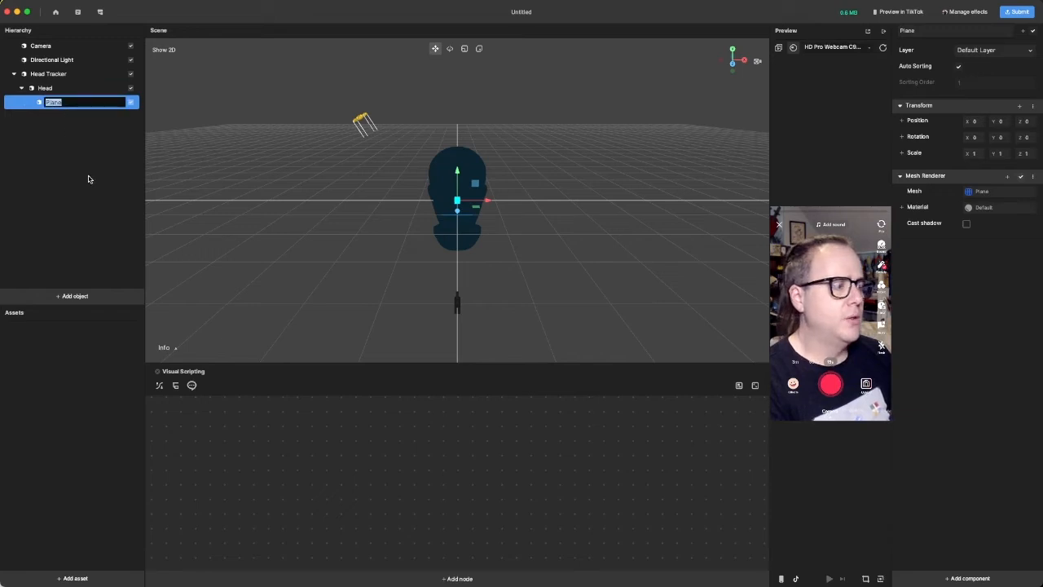
{"action": "left_click", "coordinate": [75, 157]}
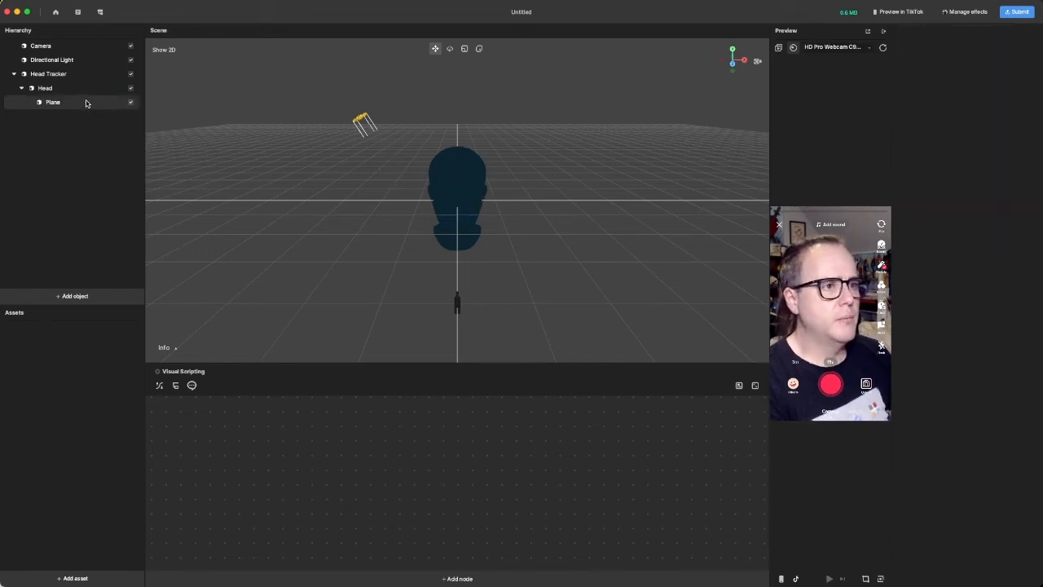
{"action": "left_click", "coordinate": [66, 104]}
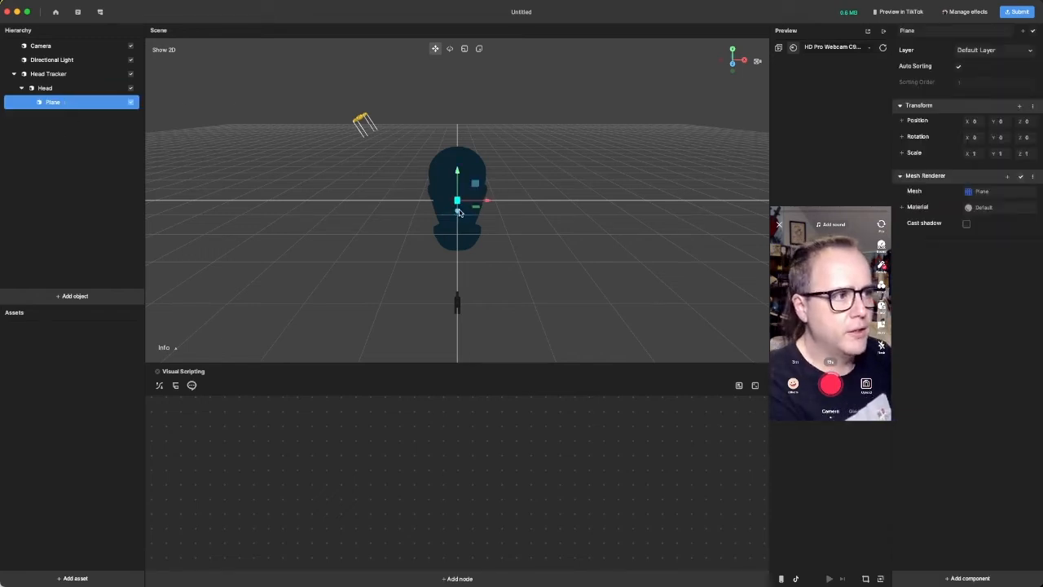
{"action": "left_click_drag", "start_coordinate": [457, 213], "coordinate": [458, 218]}
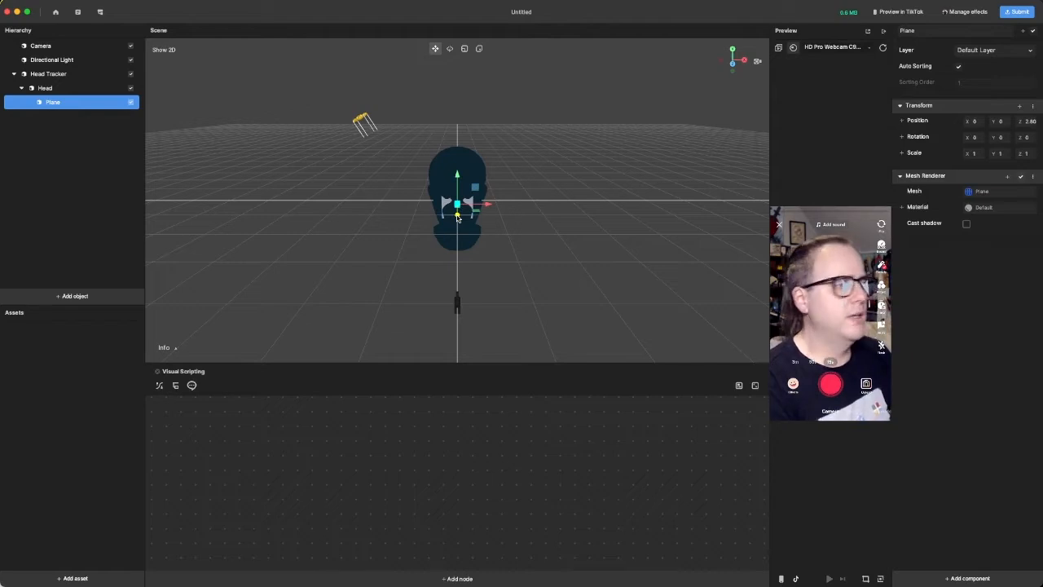
{"action": "left_click_drag", "start_coordinate": [457, 217], "coordinate": [457, 223]}
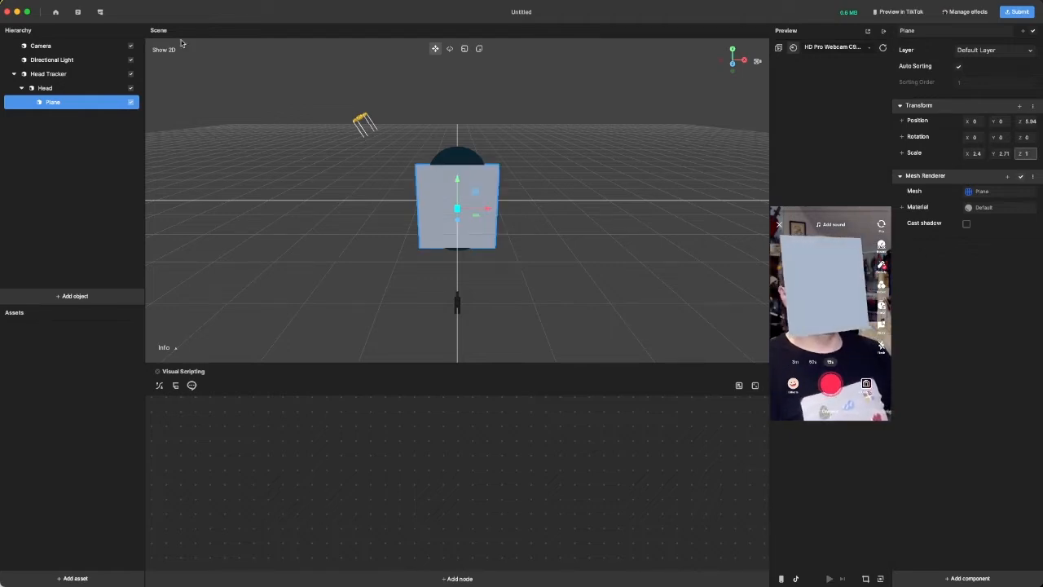
- Disable the plane and add a Segmentation object to the scene
{"action": "left_click", "coordinate": [131, 102]}
{"action": "left_click", "coordinate": [100, 186]}
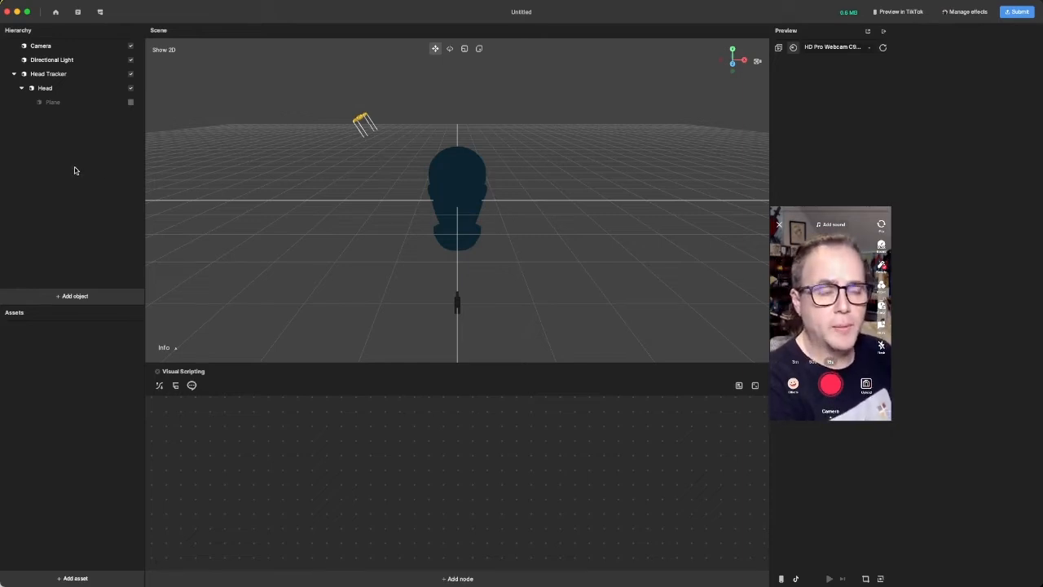
{"action": "right_click", "coordinate": [75, 172]}
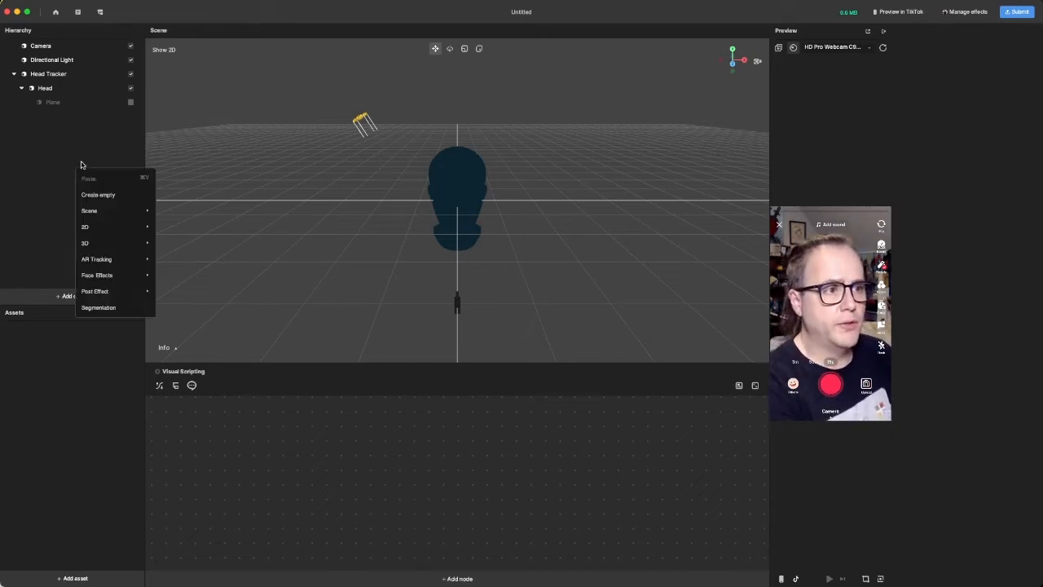
{"action": "left_click", "coordinate": [118, 308]}
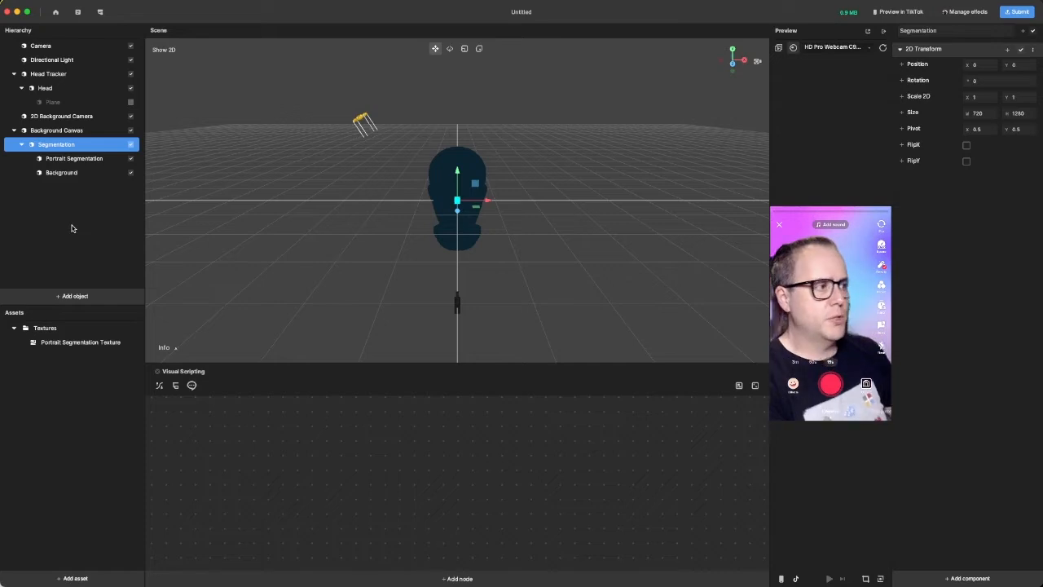
- Inspect the Portrait Segmentation and Background children of Segmentation, and briefly enable the plane to check it against the segmented background
{"action": "left_click", "coordinate": [67, 158]}
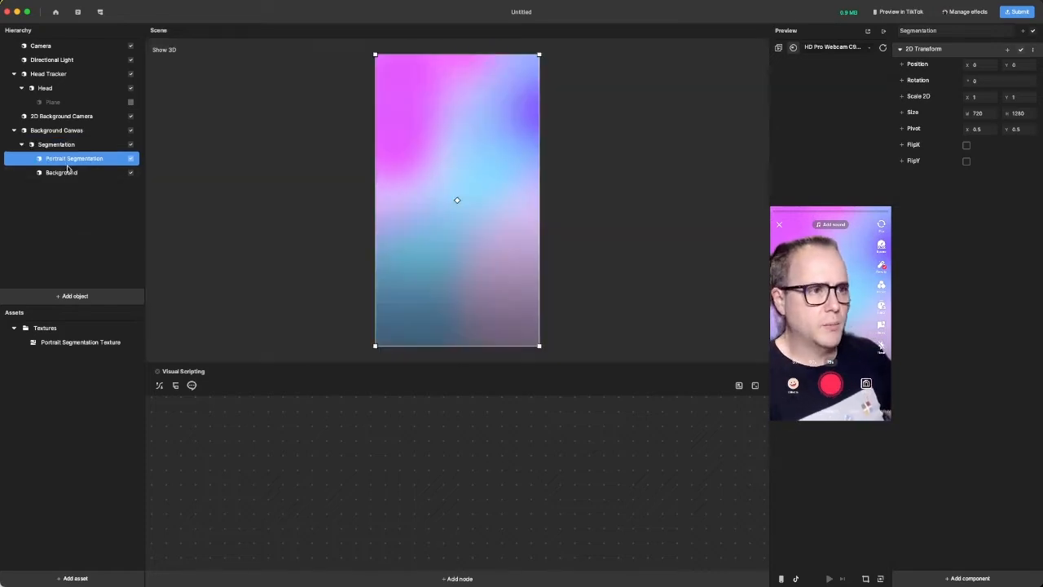
{"action": "left_click", "coordinate": [68, 172]}
{"action": "left_click", "coordinate": [65, 144]}
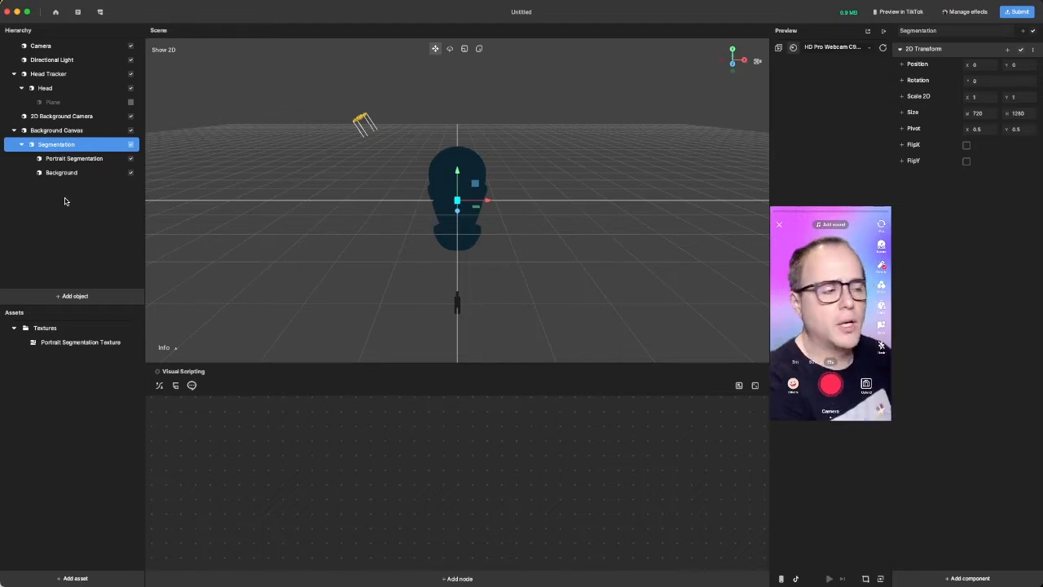
{"action": "left_click", "coordinate": [131, 102]}
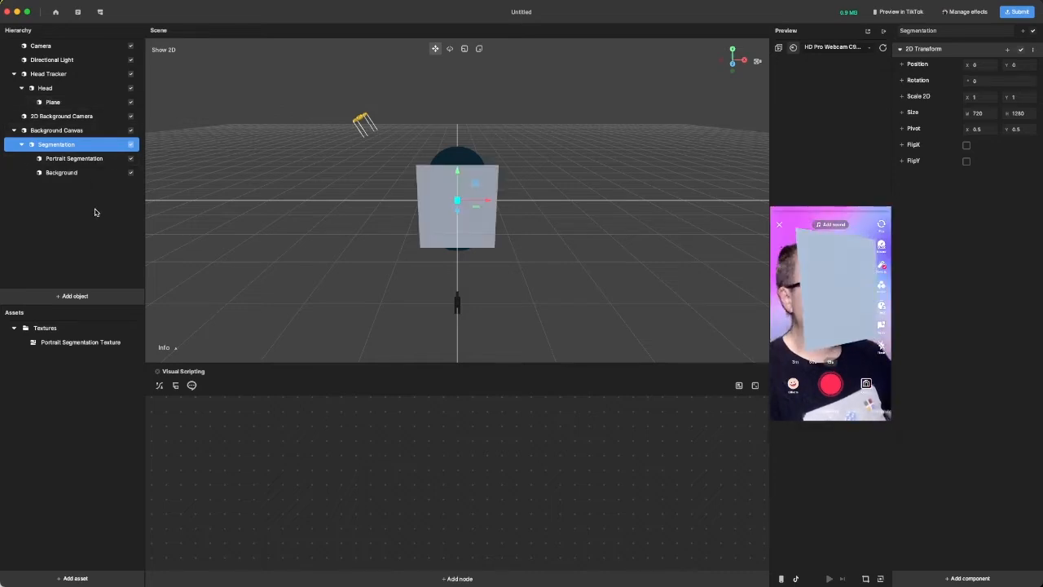
{"action": "left_click", "coordinate": [131, 103]}
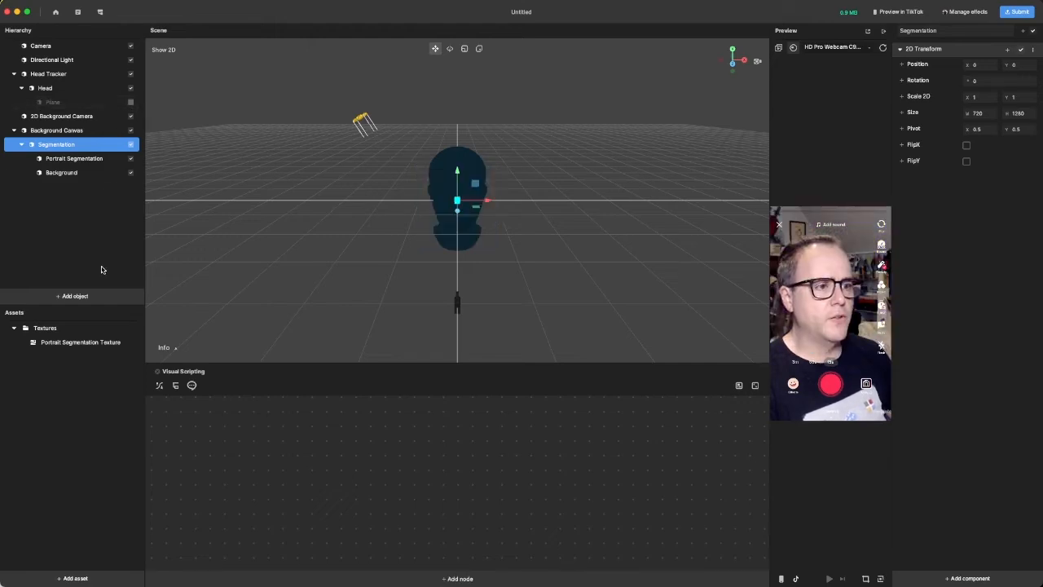
- Import graham.png into the project's assets as a texture
{"action": "left_click", "coordinate": [64, 425]}
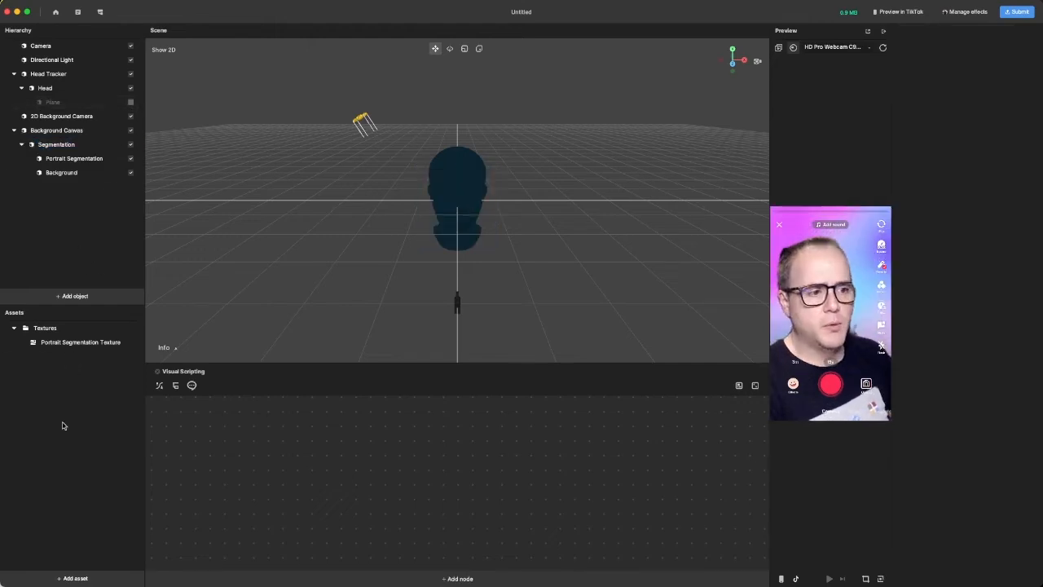
{"action": "left_click", "coordinate": [78, 579]}
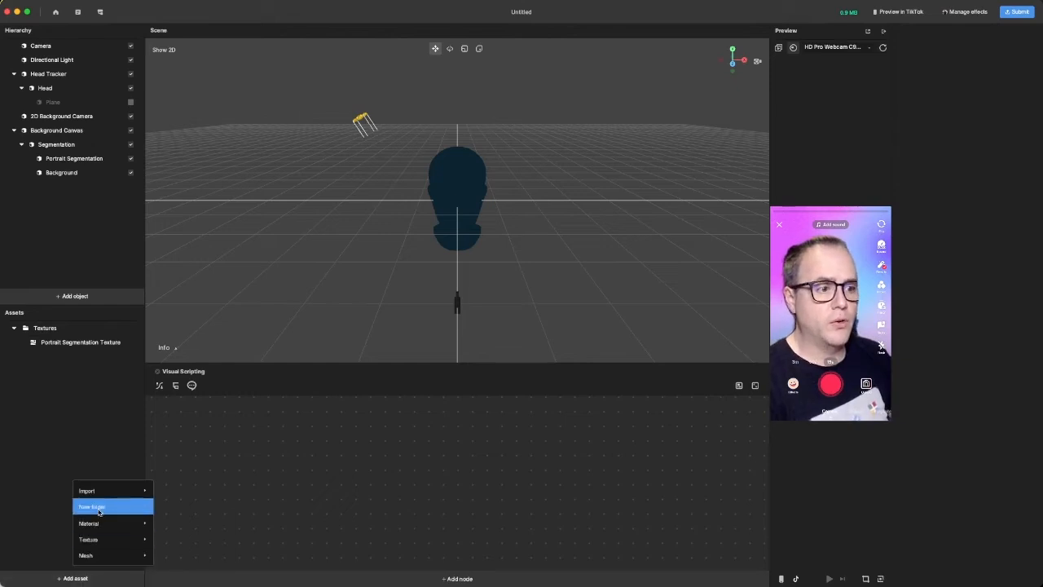
{"action": "mouse_move", "coordinate": [106, 491]}
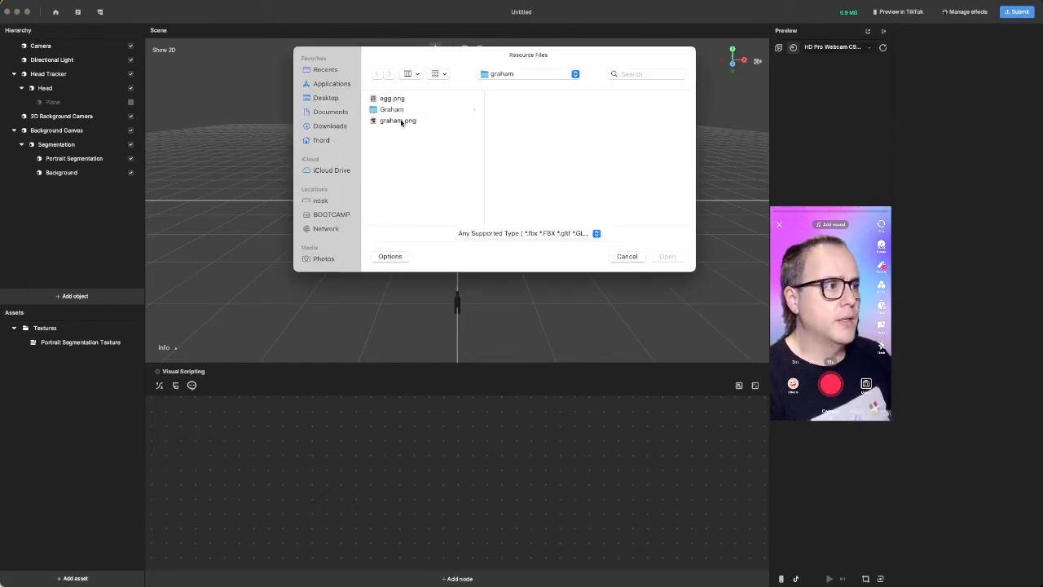
{"action": "left_click", "coordinate": [401, 123]}
{"action": "left_click", "coordinate": [667, 256]}
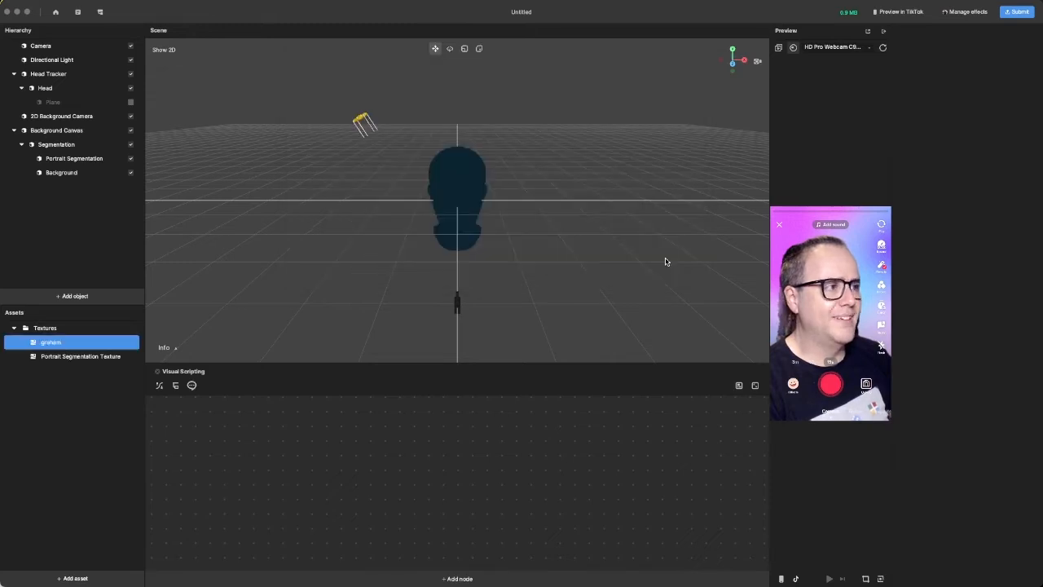
- Create a Standard PBR material in the assets and rename it Graham
{"action": "left_click", "coordinate": [65, 424]}
{"action": "left_click", "coordinate": [76, 578]}
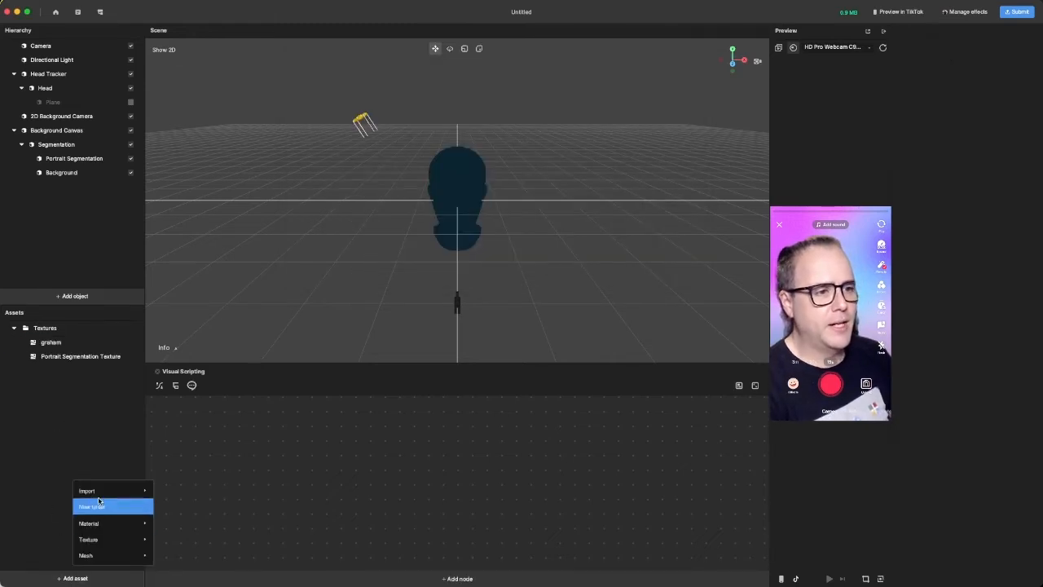
{"action": "mouse_move", "coordinate": [106, 525]}
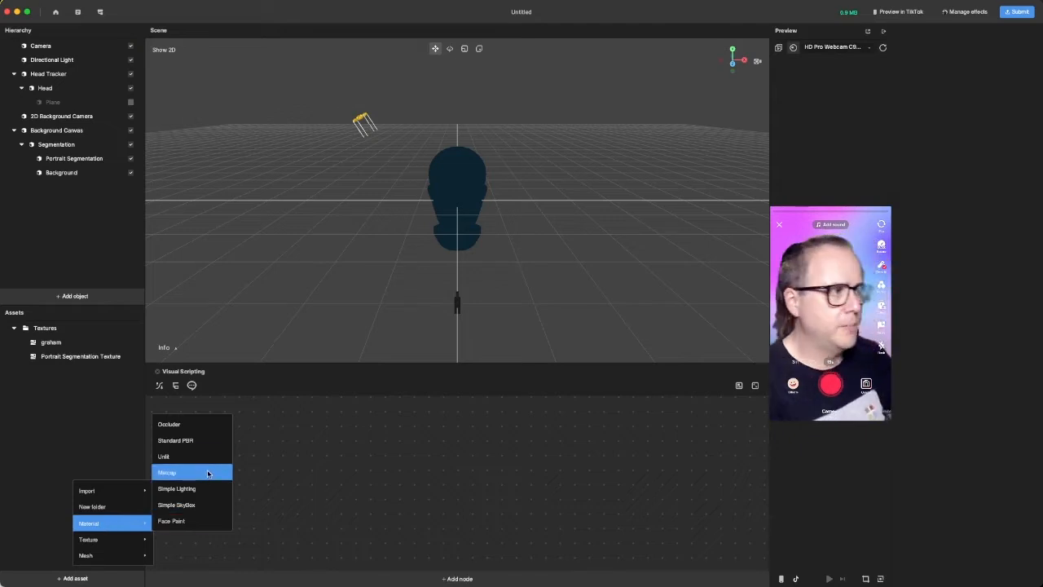
{"action": "left_click", "coordinate": [195, 442]}
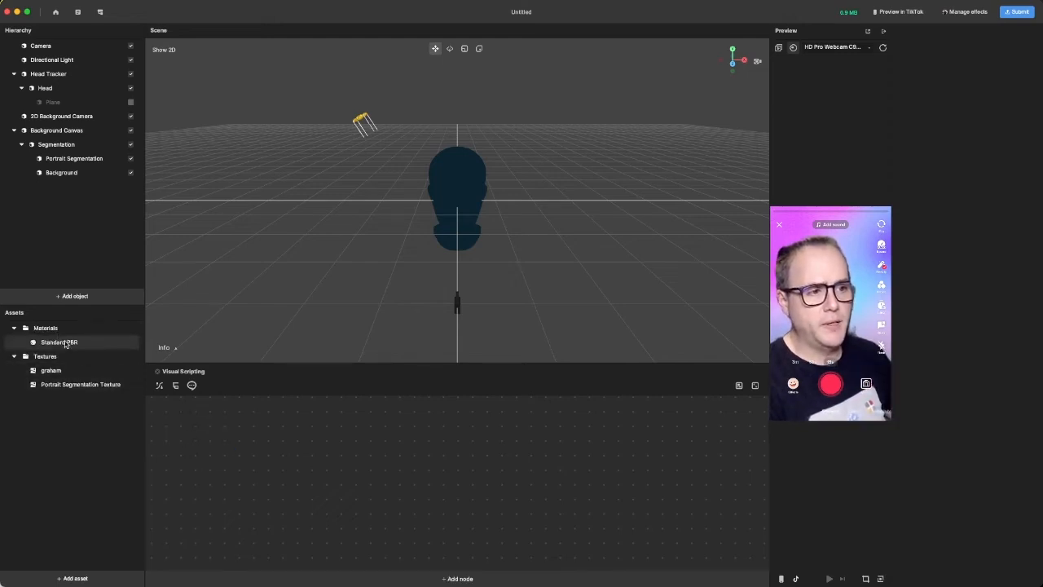
{"action": "left_click", "coordinate": [66, 342]}
{"action": "left_click", "coordinate": [63, 346]}
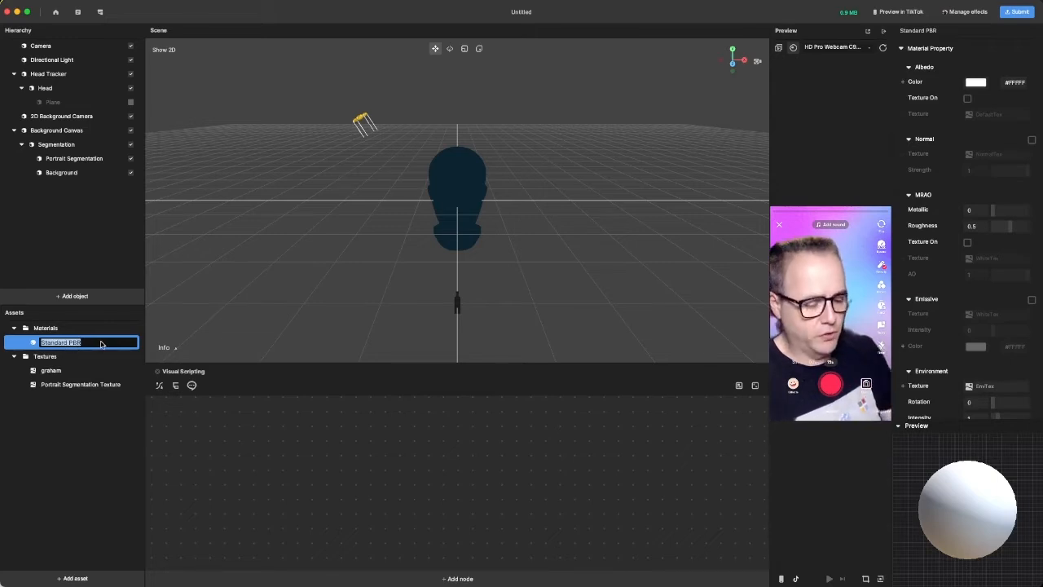
{"action": "type", "text": "Graham"}
{"action": "key", "text": "Return"}
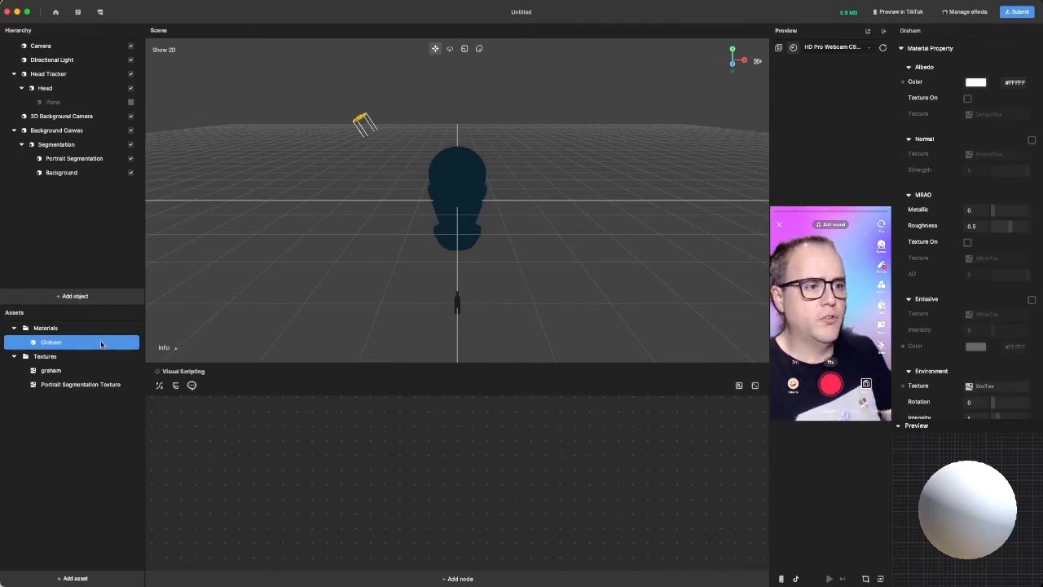
- Enable the albedo texture on the Graham material and assign the imported graham texture to it
{"action": "left_click", "coordinate": [968, 98]}
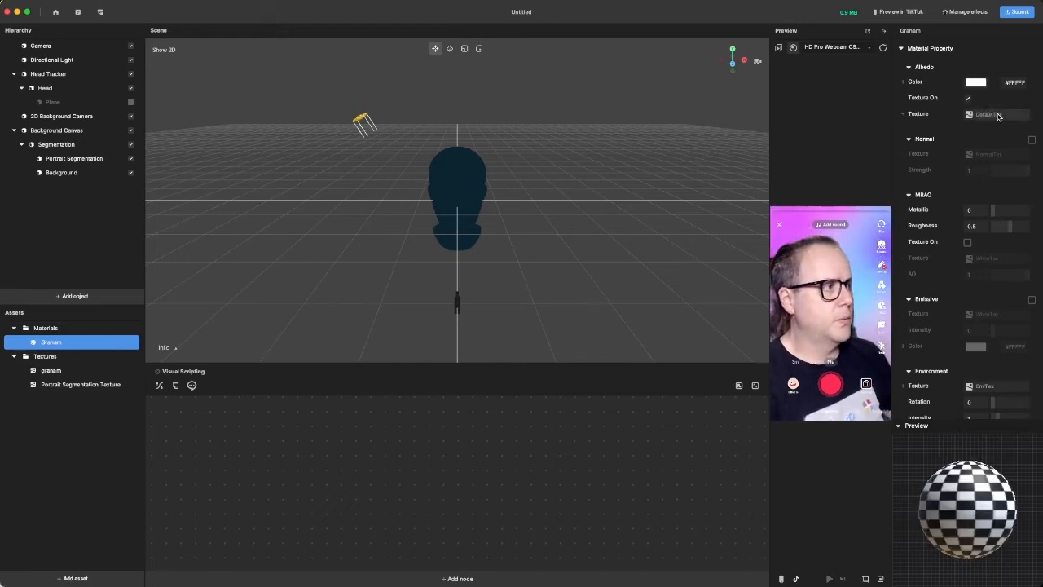
{"action": "left_click", "coordinate": [989, 114]}
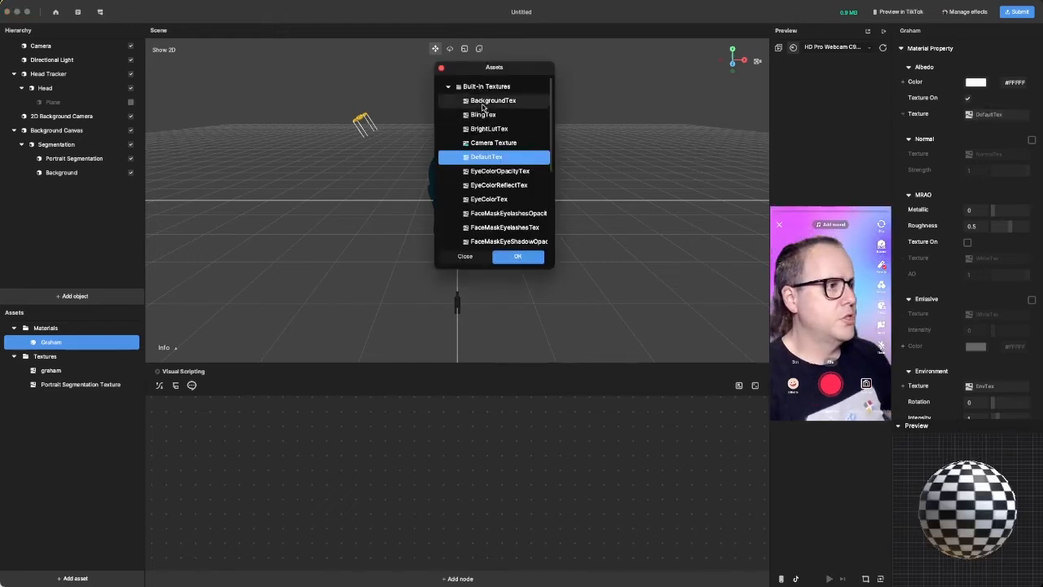
{"action": "left_click", "coordinate": [447, 87]}
{"action": "left_click", "coordinate": [486, 115]}
{"action": "left_click", "coordinate": [517, 256]}
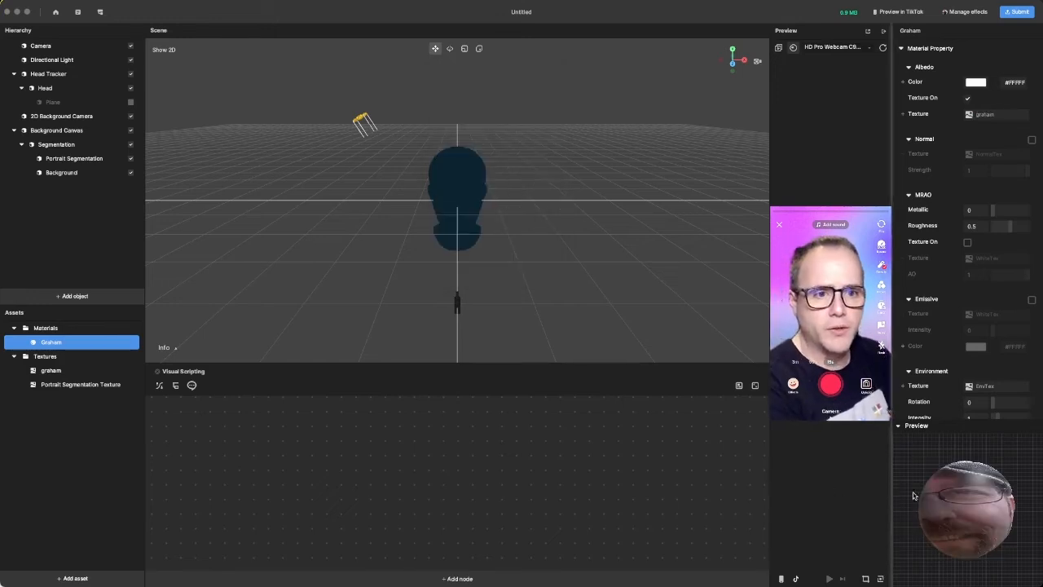
- Set the Graham material's blend mode to AlphaTest
{"action": "scroll", "coordinate": [986, 383], "scroll_direction": "down", "scroll_amount": 5}
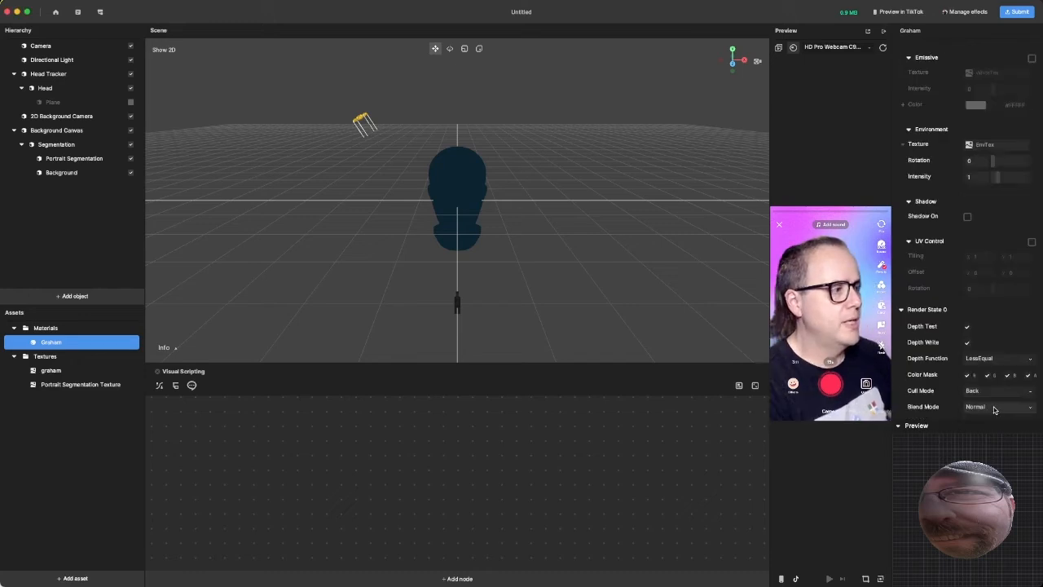
{"action": "left_click", "coordinate": [996, 406]}
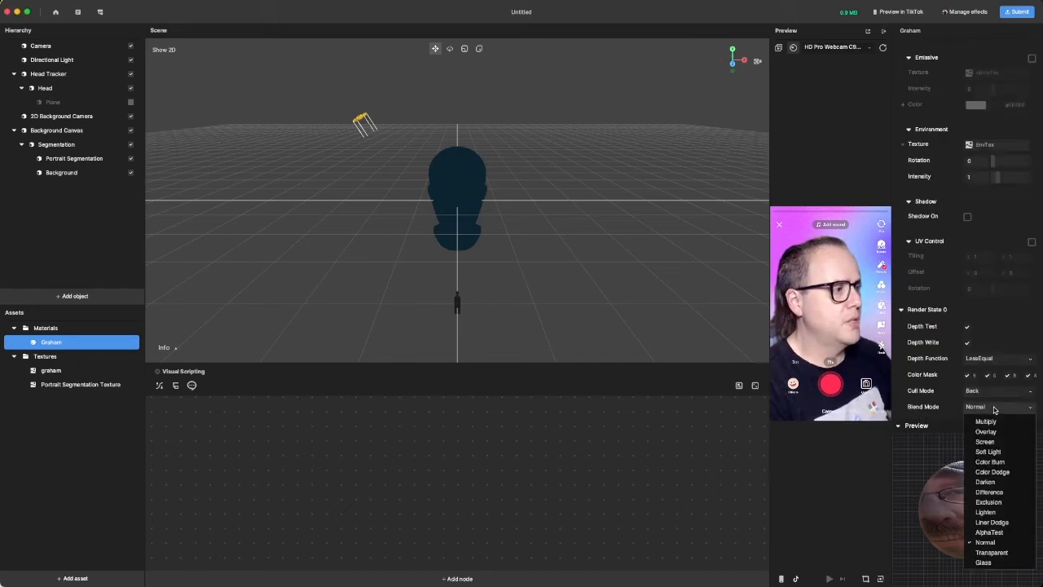
{"action": "left_click", "coordinate": [989, 532]}
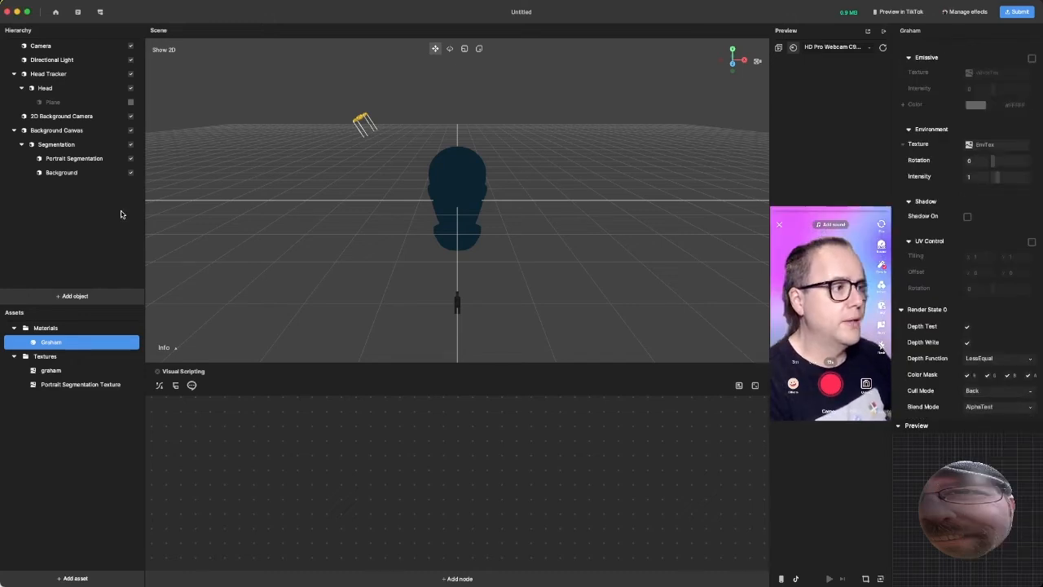
- Assign the Graham material to the plane under Head and briefly enable the plane to check it on the face
{"action": "left_click", "coordinate": [71, 103]}
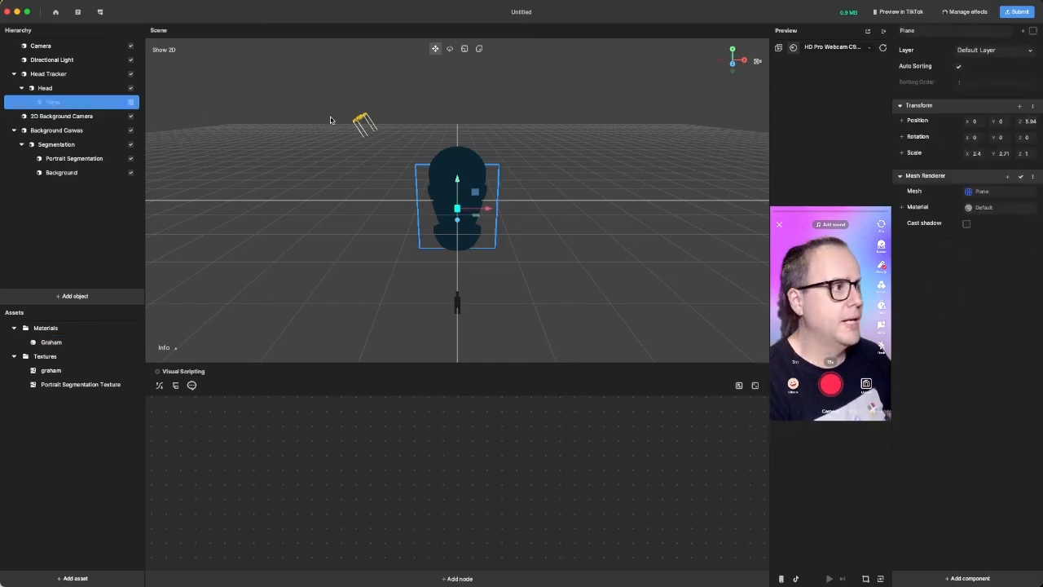
{"action": "left_click", "coordinate": [995, 209]}
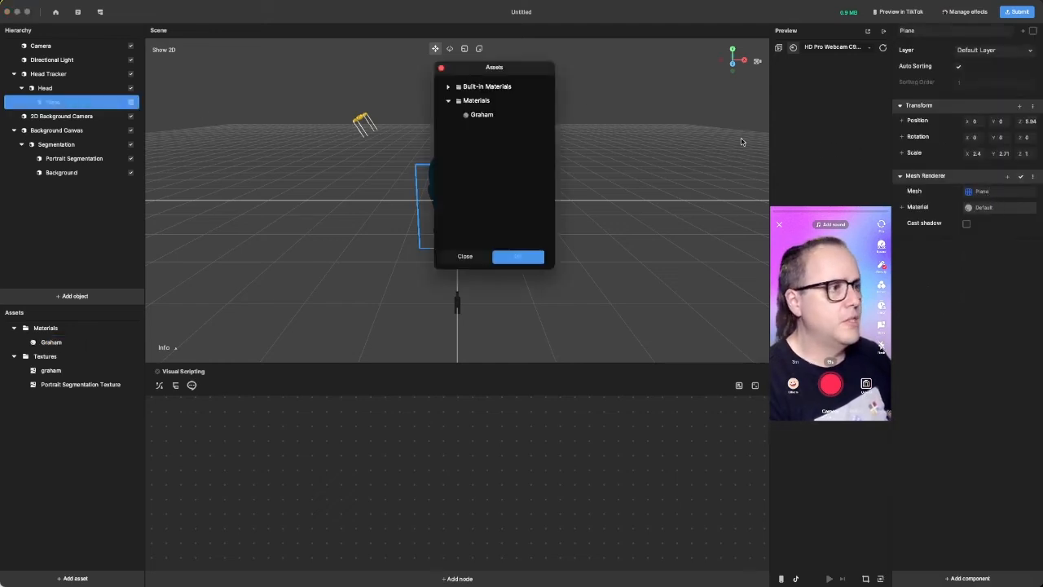
{"action": "left_click", "coordinate": [483, 115]}
{"action": "left_click", "coordinate": [528, 259]}
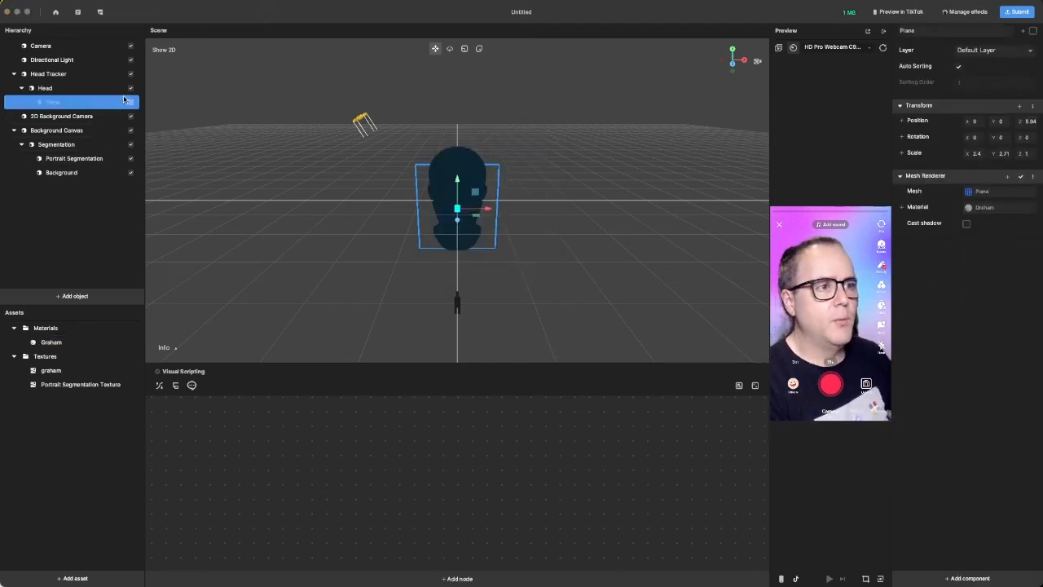
{"action": "left_click", "coordinate": [131, 104]}
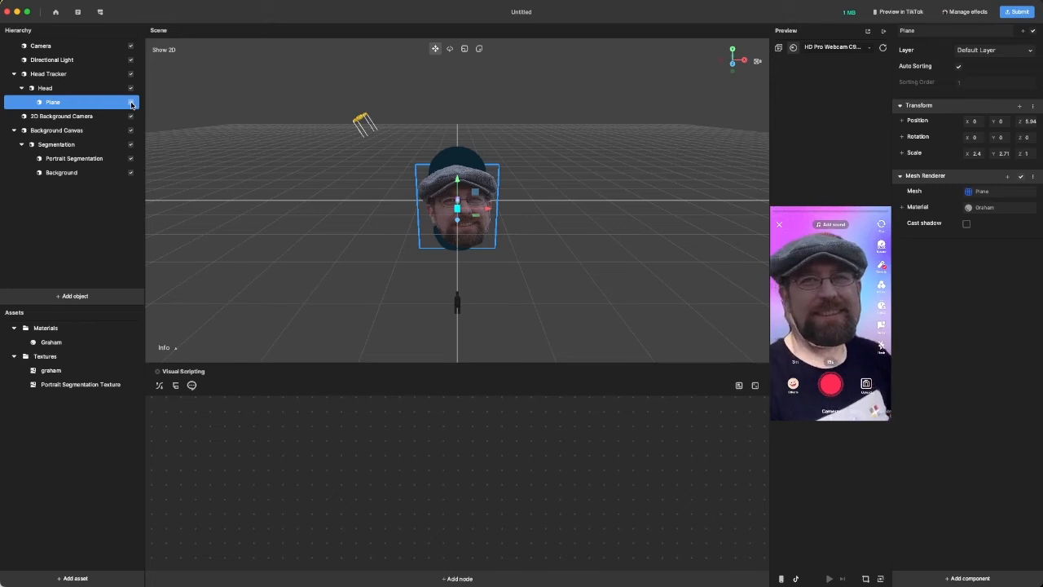
{"action": "left_click", "coordinate": [131, 103]}
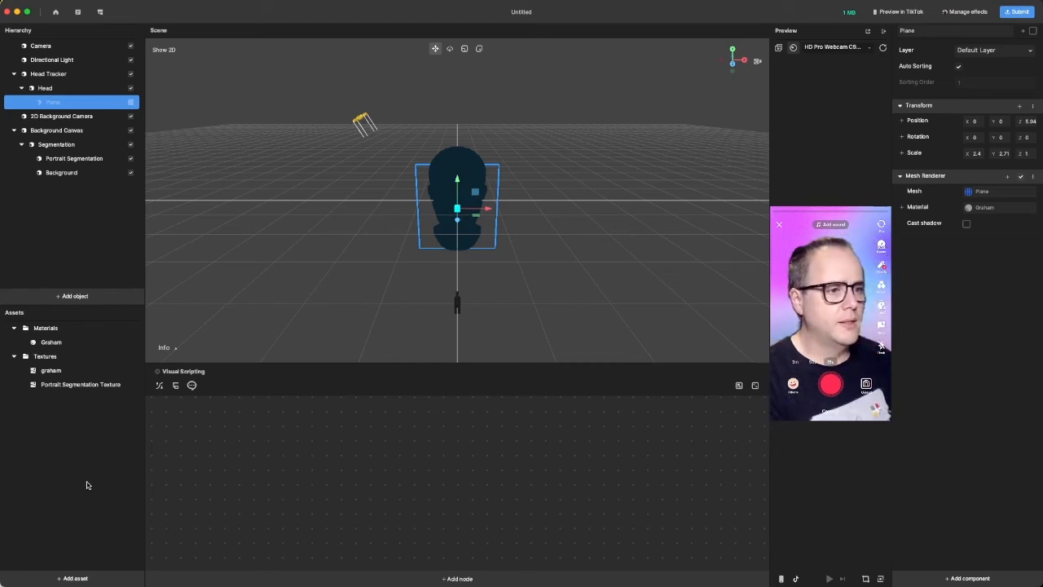
- Import egg.png into the project's assets as a texture
{"action": "left_click", "coordinate": [90, 577]}
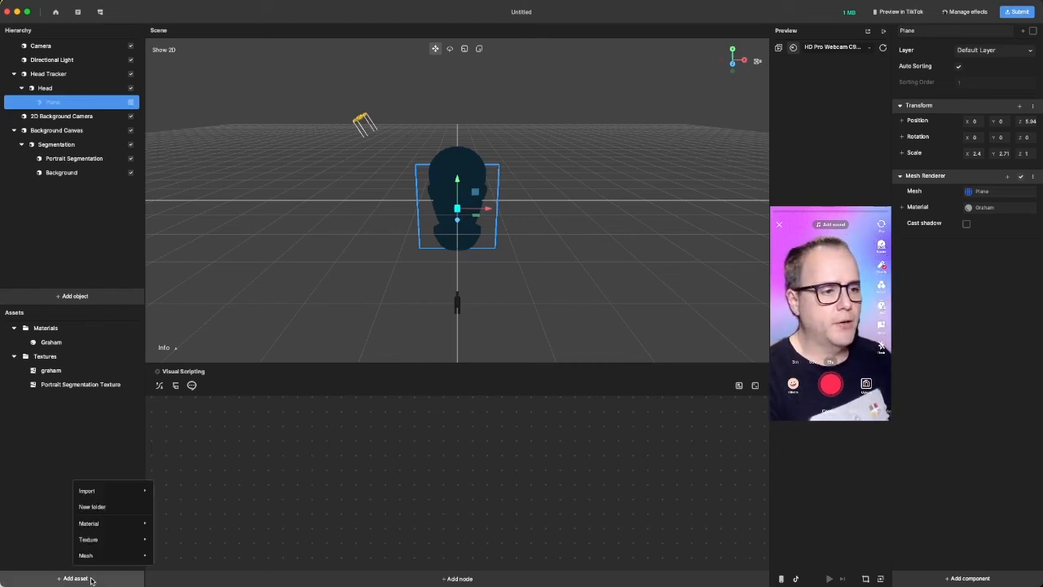
{"action": "mouse_move", "coordinate": [119, 492]}
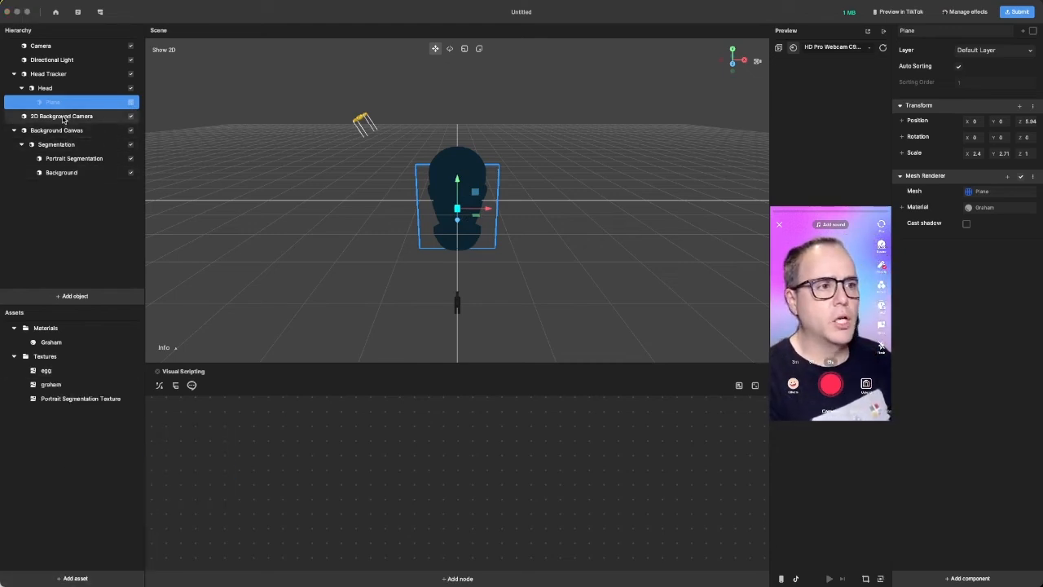
- Set the Background object's image texture to egg and its size to 720 by 1280
{"action": "left_click", "coordinate": [62, 173]}
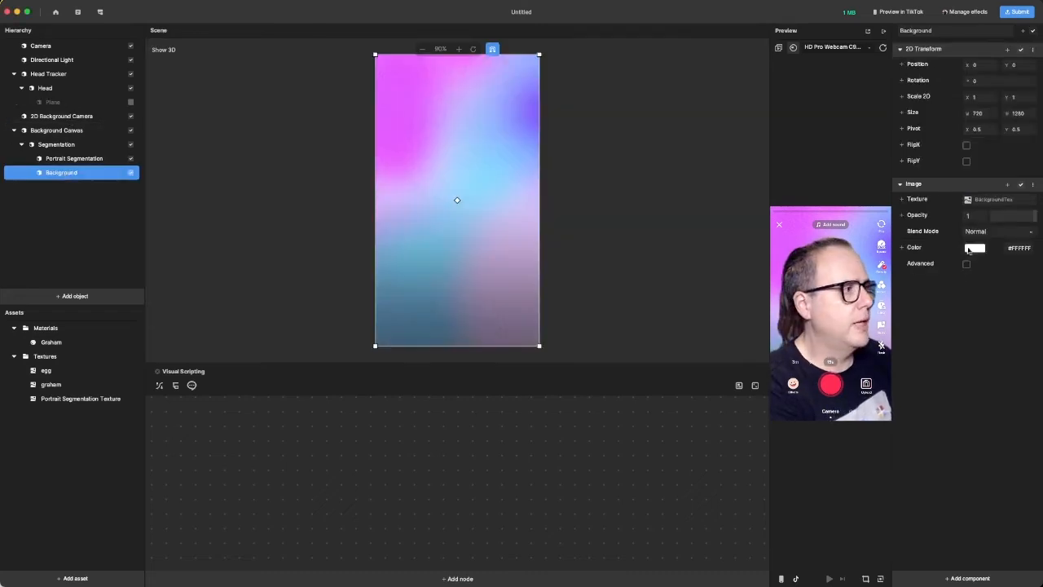
{"action": "left_click", "coordinate": [991, 200]}
{"action": "left_click", "coordinate": [488, 98]}
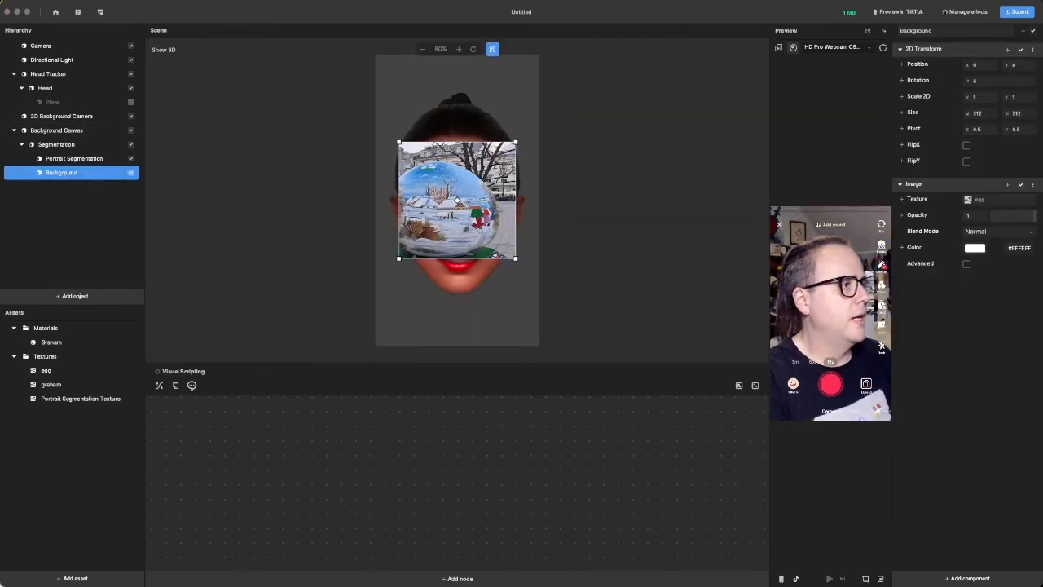
{"action": "left_click", "coordinate": [985, 117]}
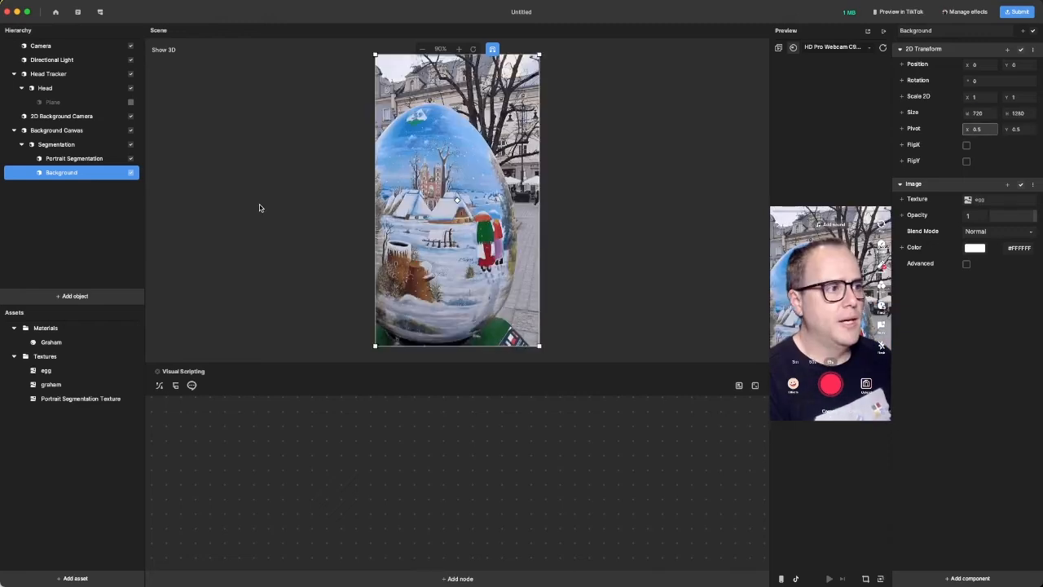
{"action": "left_click", "coordinate": [260, 208]}
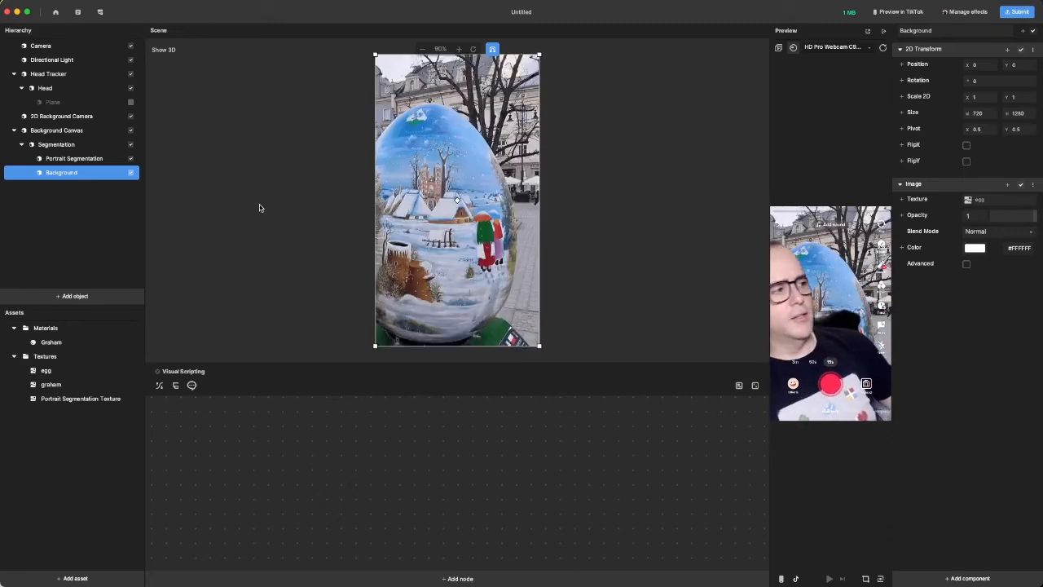
- Enable the plane under Head again and start generating a QR code for previewing the effect in TikTok
{"action": "left_click", "coordinate": [131, 102]}
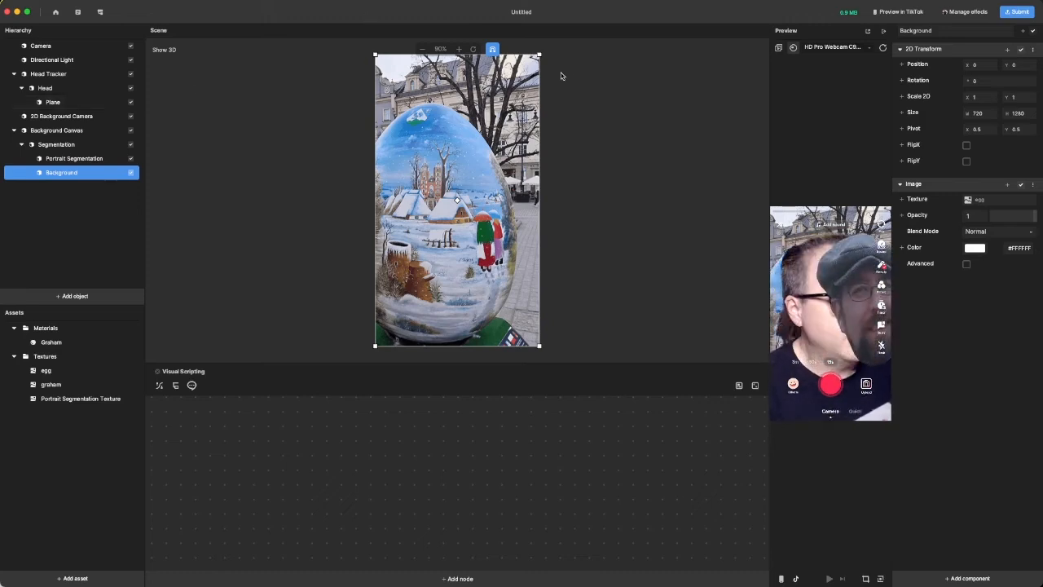
{"action": "left_click", "coordinate": [906, 13]}
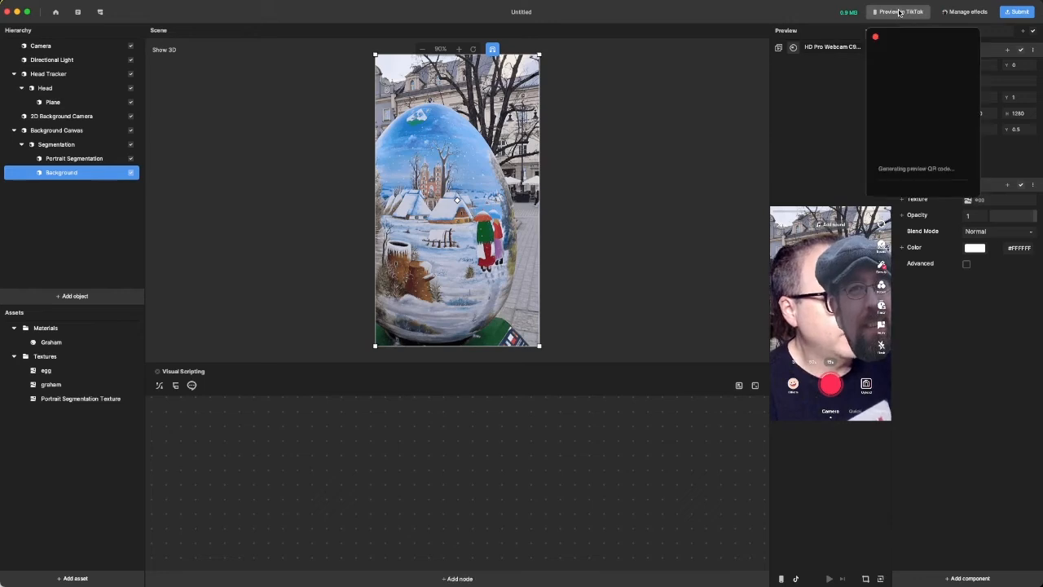